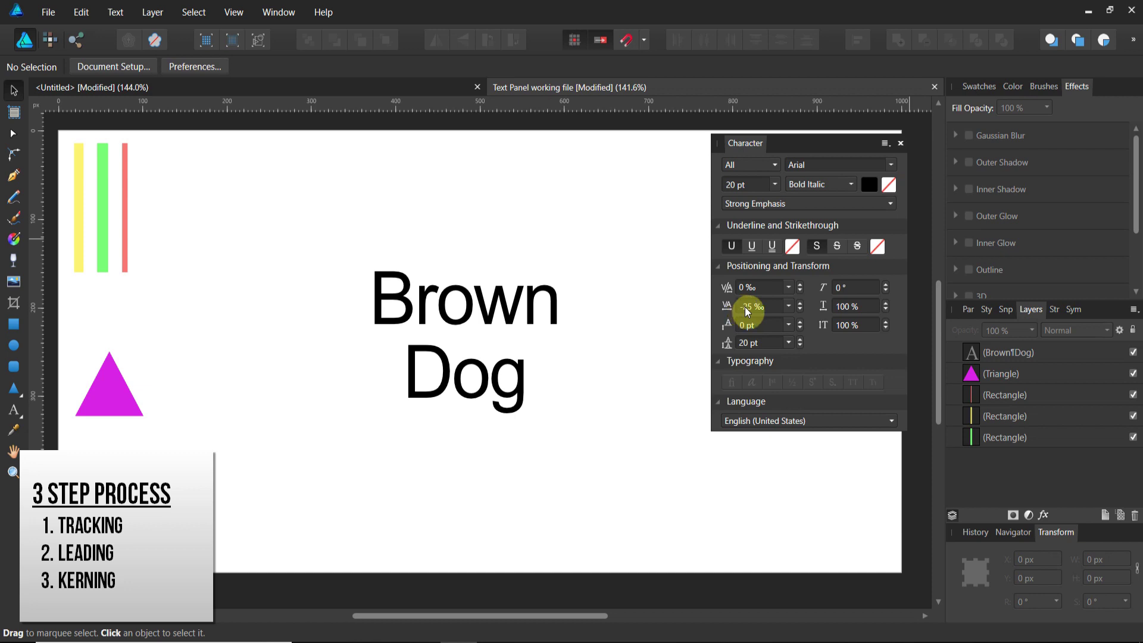
Clear the existing tracking value in the Character panel
left_click(749, 309)
key("BackSpace")
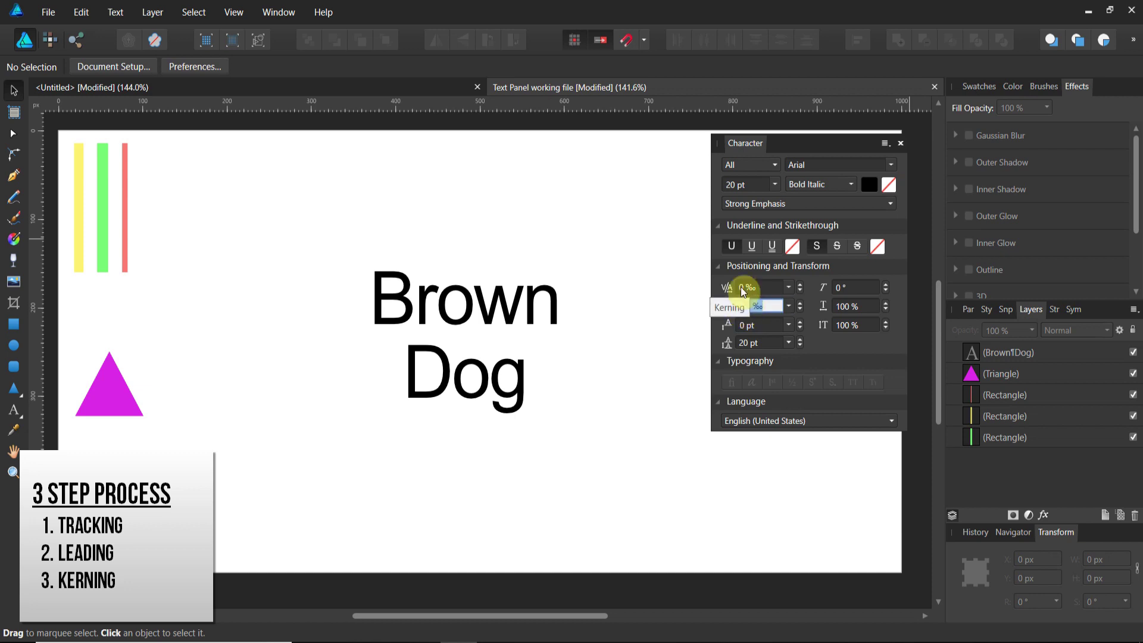
key("BackSpace")
key("Return")
Select all of the Brown Dog text, try -100 ‰ tracking, then settle on -15 ‰
double_click(502, 374)
key("ctrl+a")
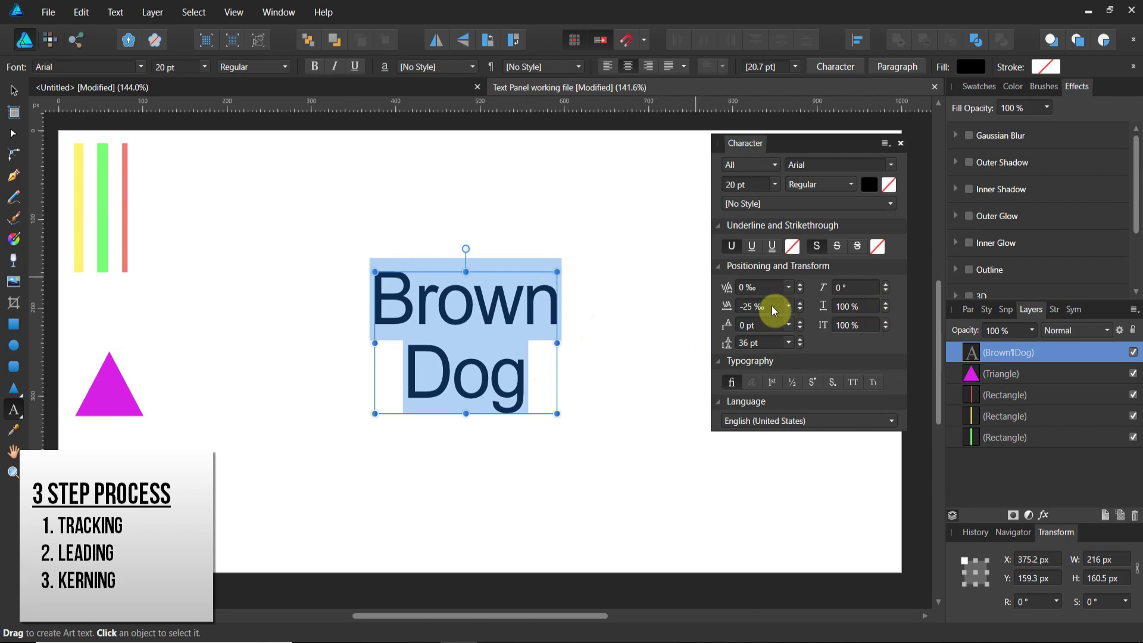
left_click(764, 306)
type("-100")
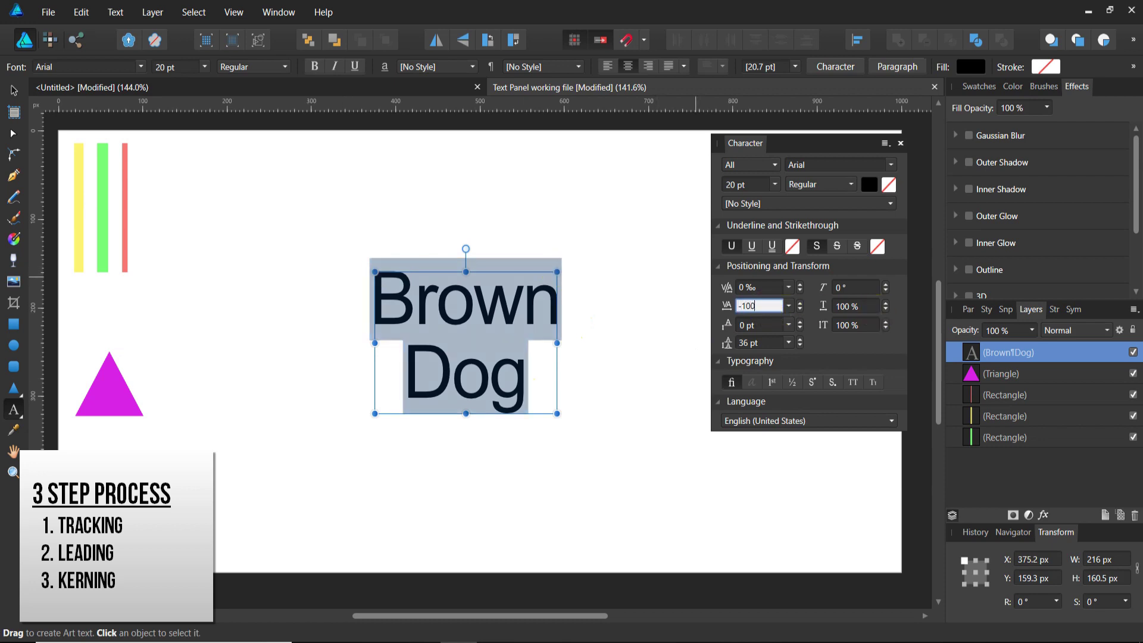
key("Return")
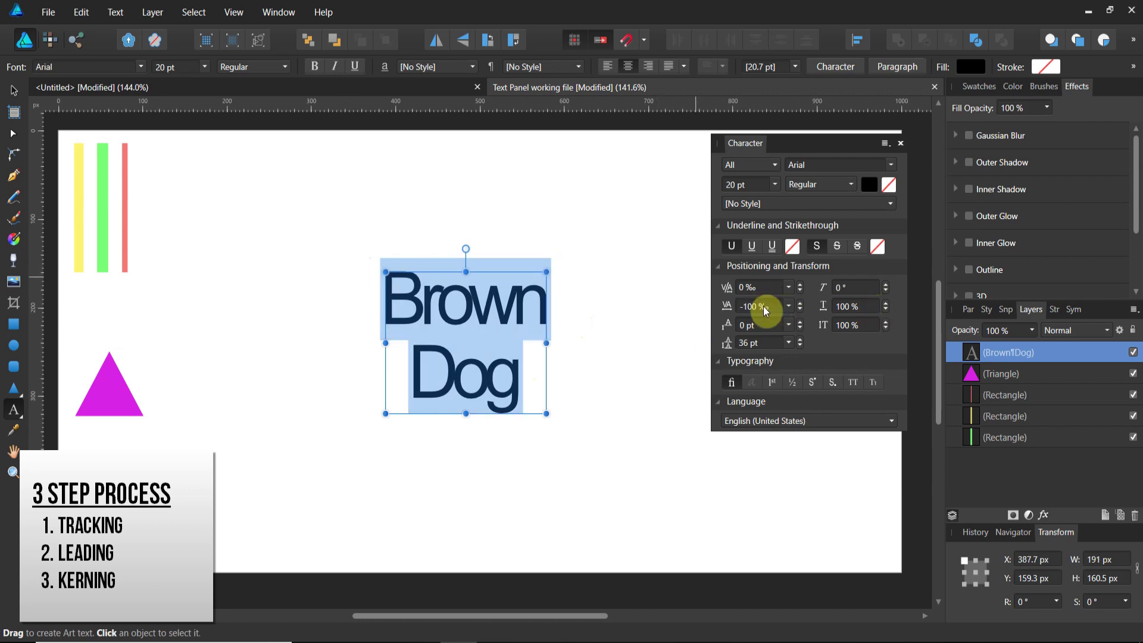
left_click(765, 306)
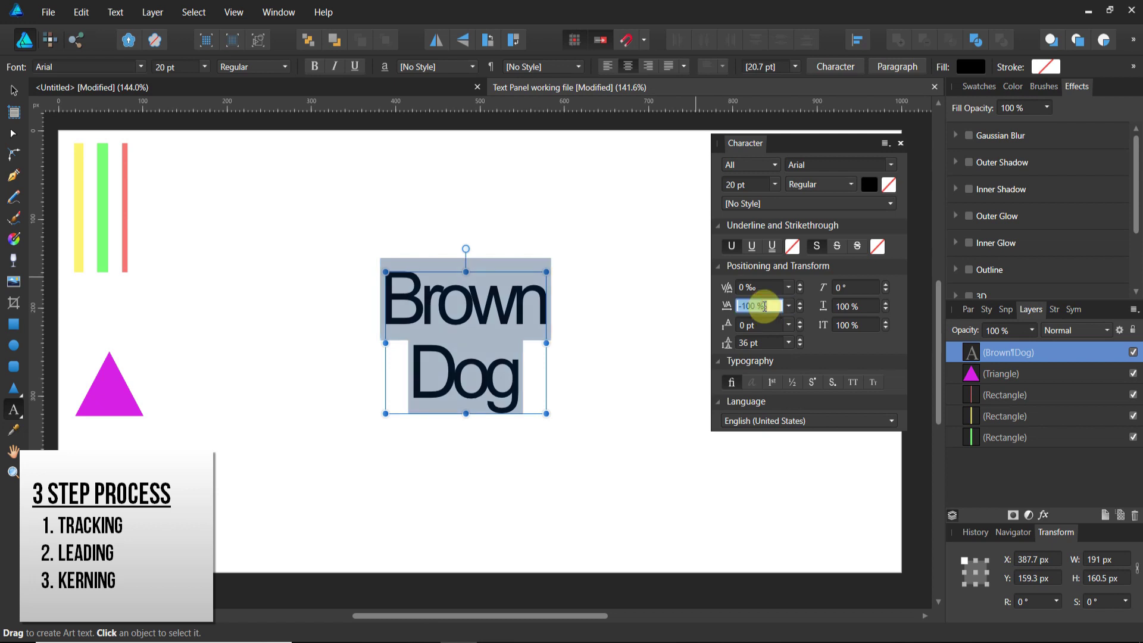
type("-")
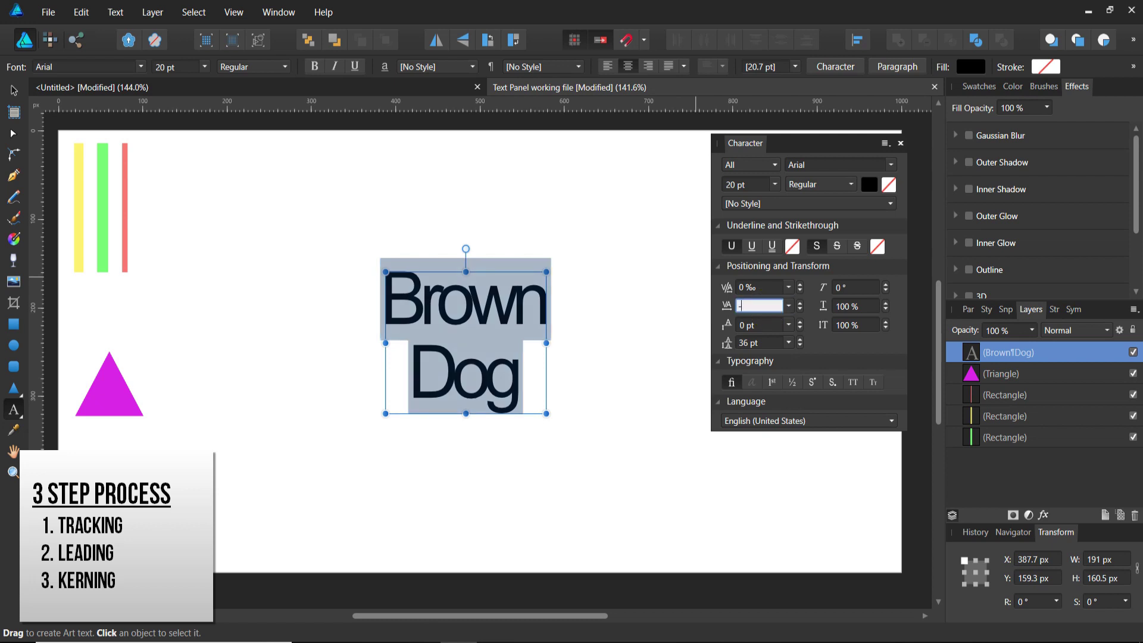
type("15")
key("Return")
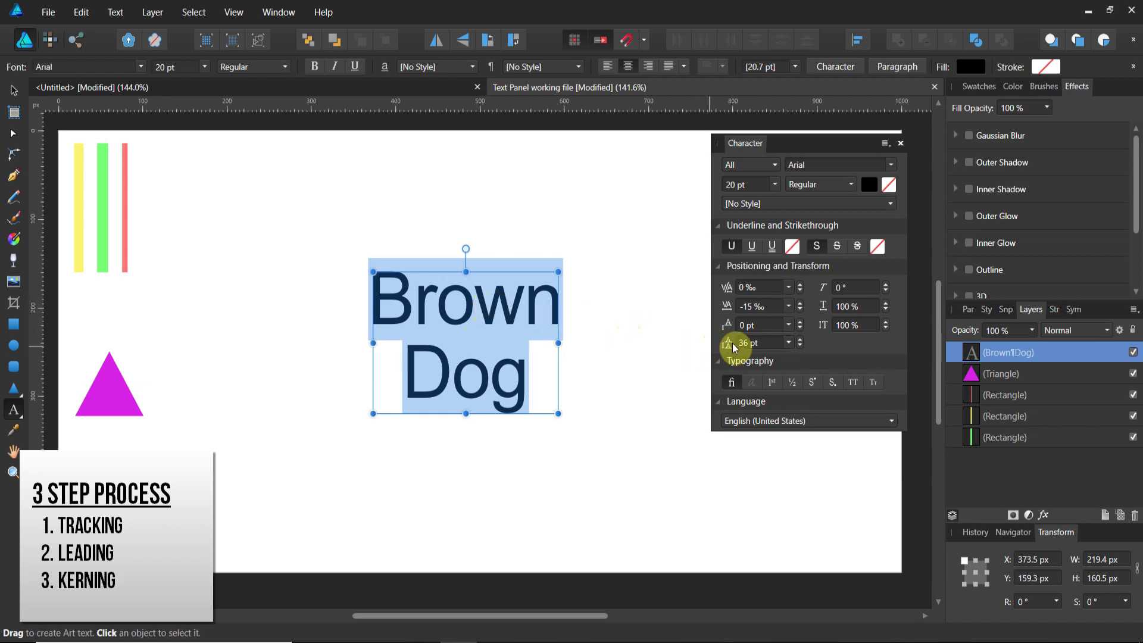
Step the leading spinner up, then back down until Brown Dog's leading reads 23 pt
left_click(801, 340)
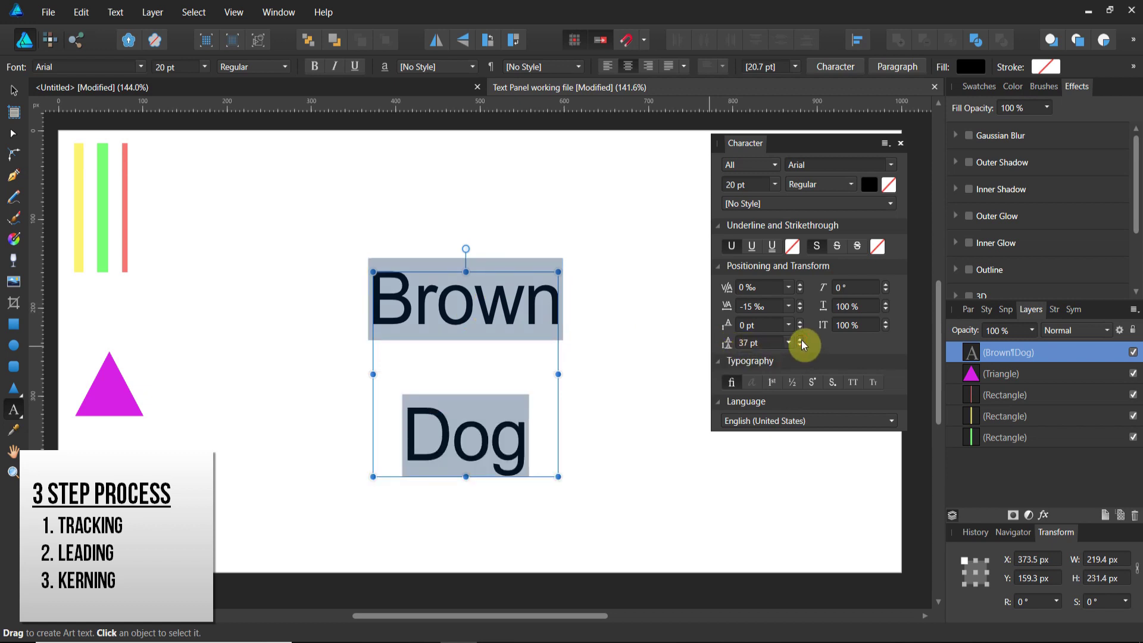
left_click(801, 342)
left_click(801, 343)
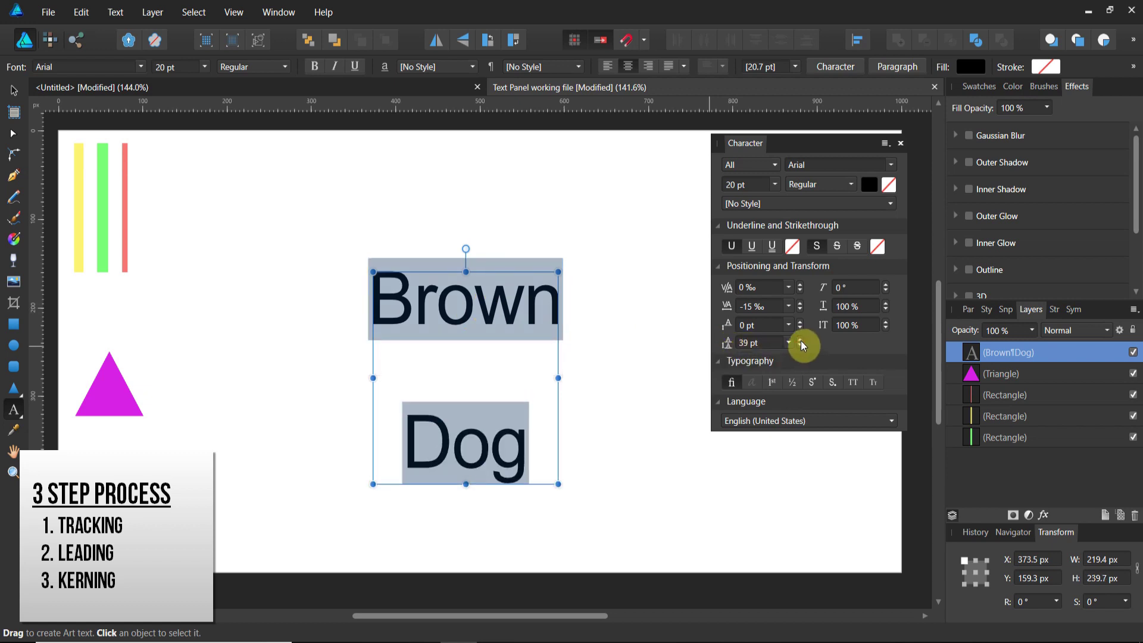
left_click(801, 343)
left_click(800, 342)
left_click(801, 342)
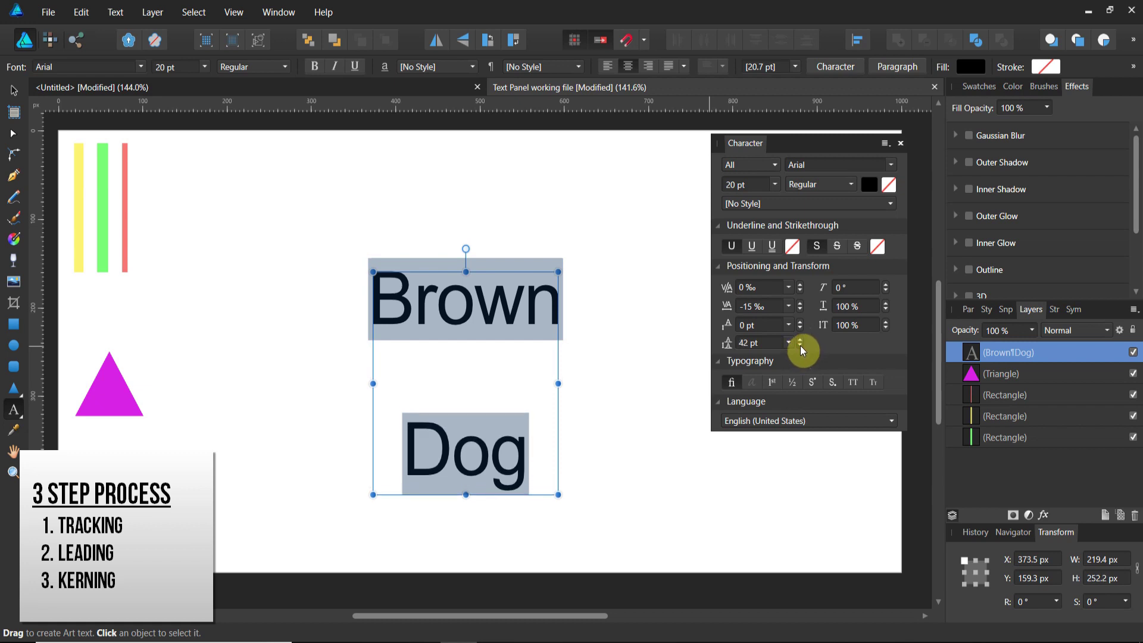
left_click(801, 346)
left_click(801, 346)
left_click(801, 346)
left_click(800, 346)
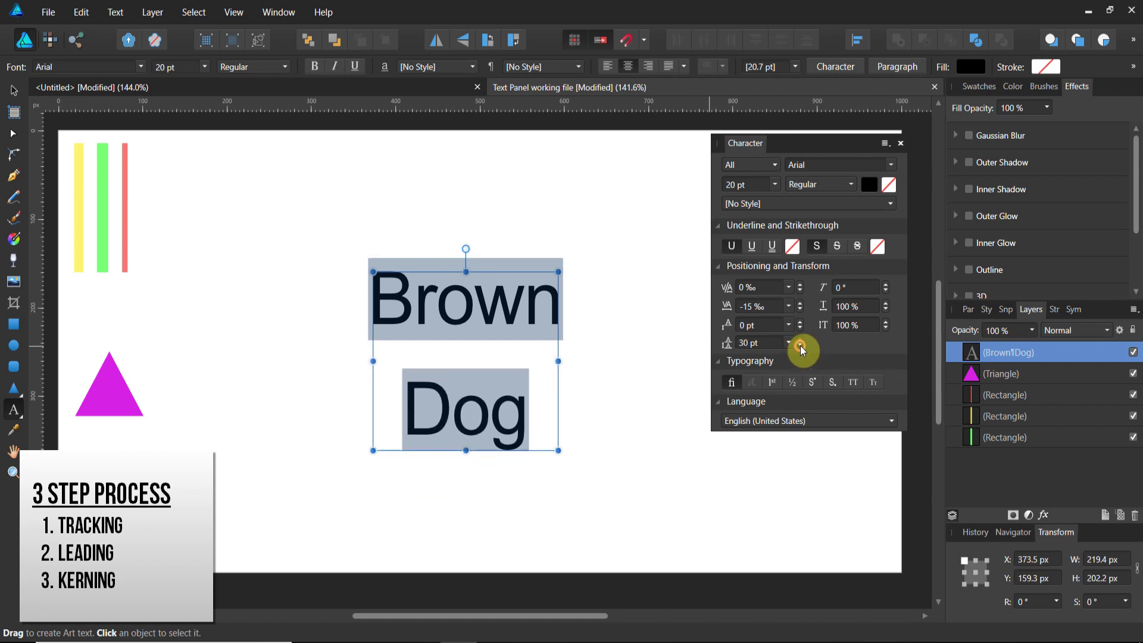
left_click(800, 346)
left_click(801, 346)
left_click(801, 346)
left_click(801, 346)
left_click(801, 346)
left_click(801, 346)
left_click(801, 346)
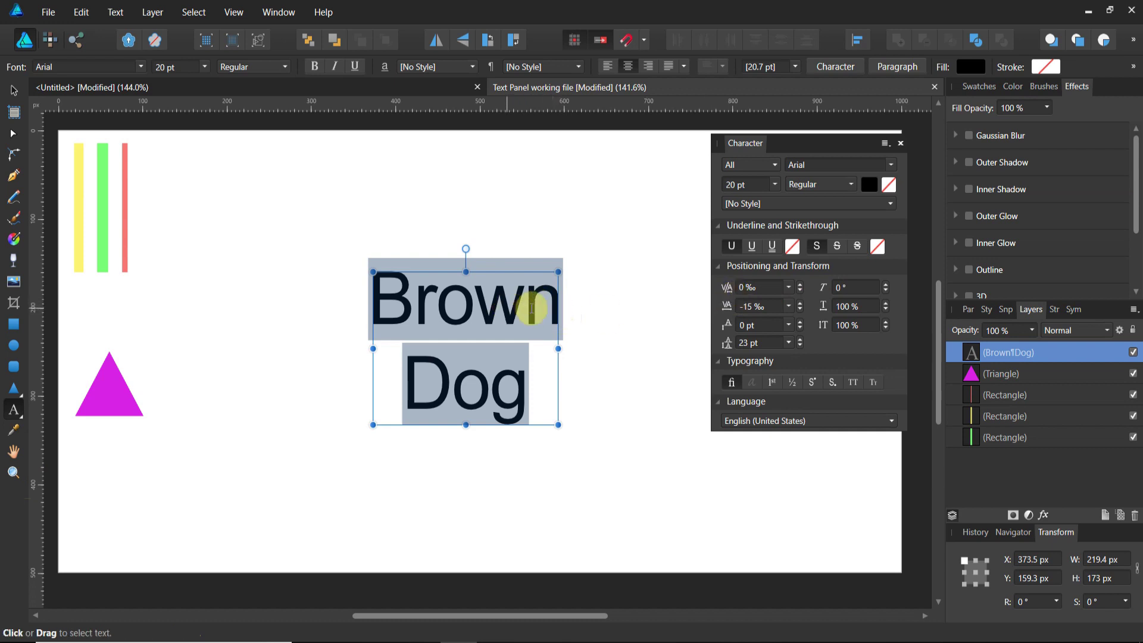
left_click(789, 288)
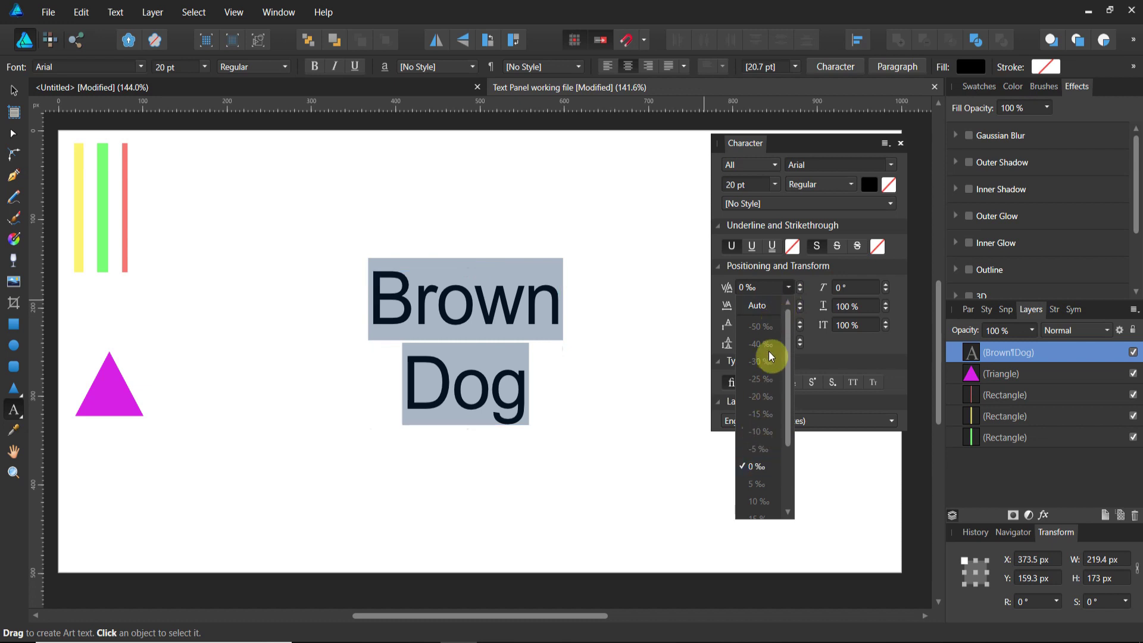
left_click(815, 314)
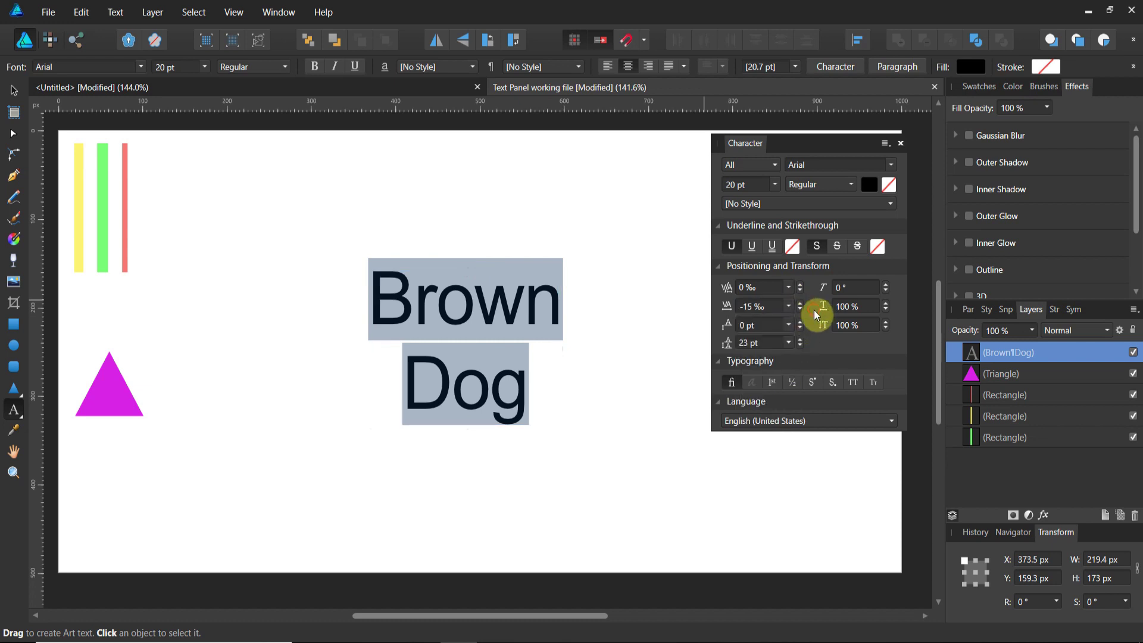
left_click(474, 300)
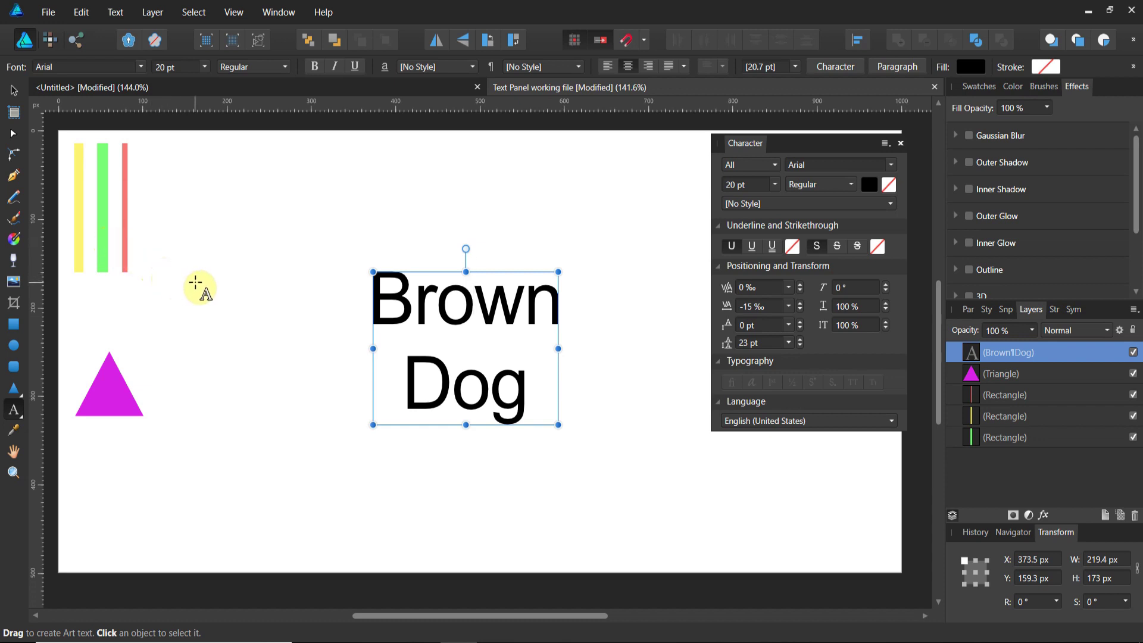
Add 'lh' to make 'Brolhwn' and line the green guide bar up on the h
type("lh")
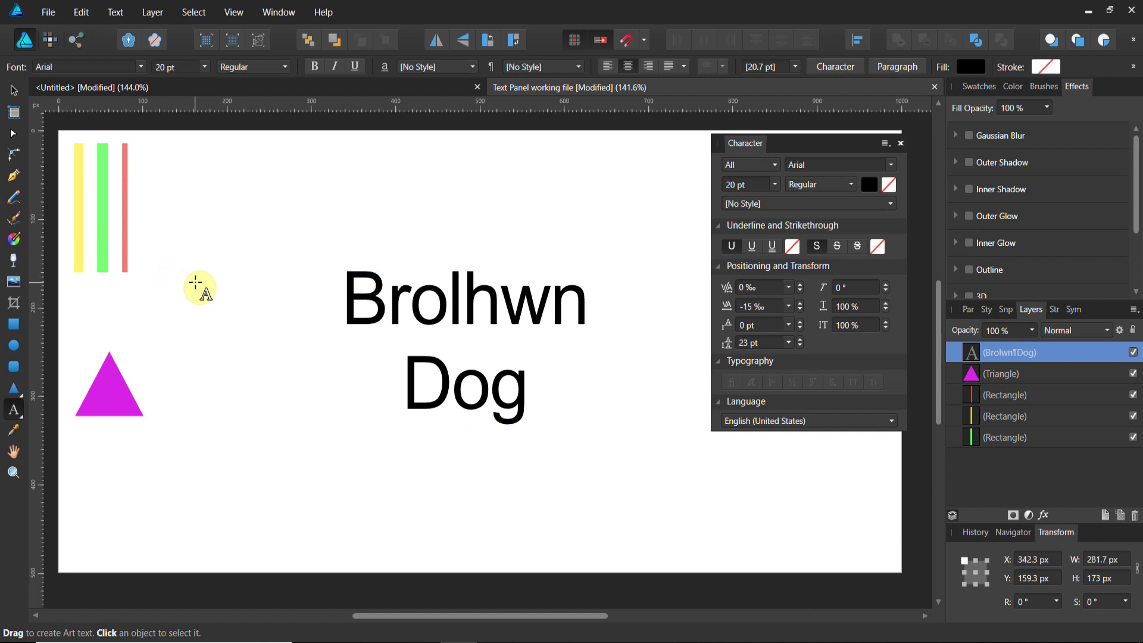
left_click(13, 90)
left_click(100, 192)
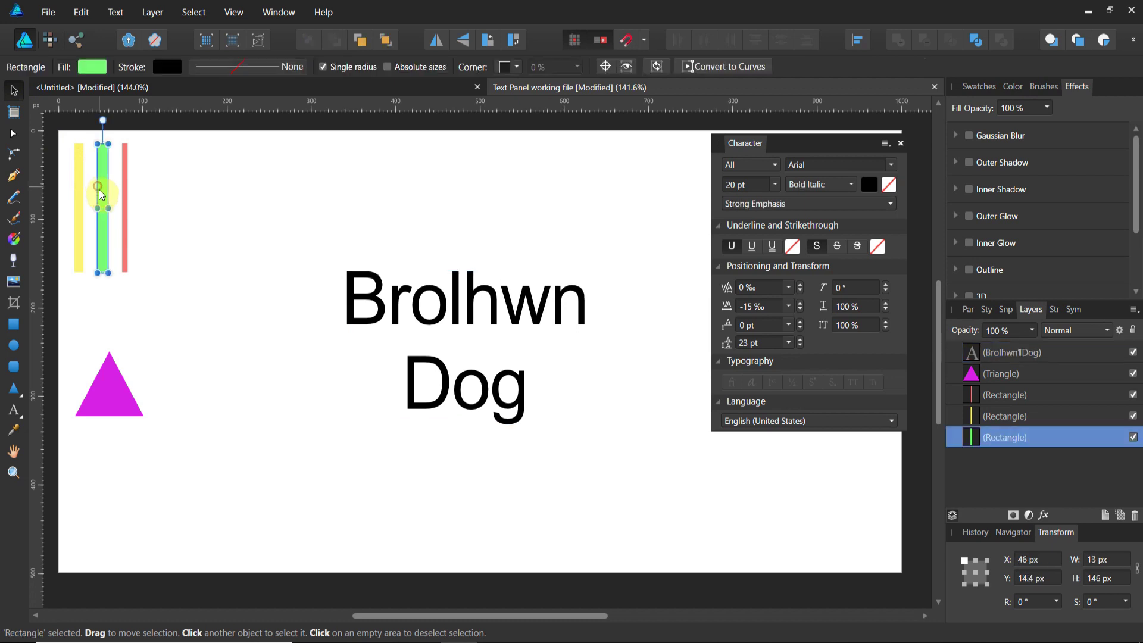
left_click_drag(100, 192, 463, 304)
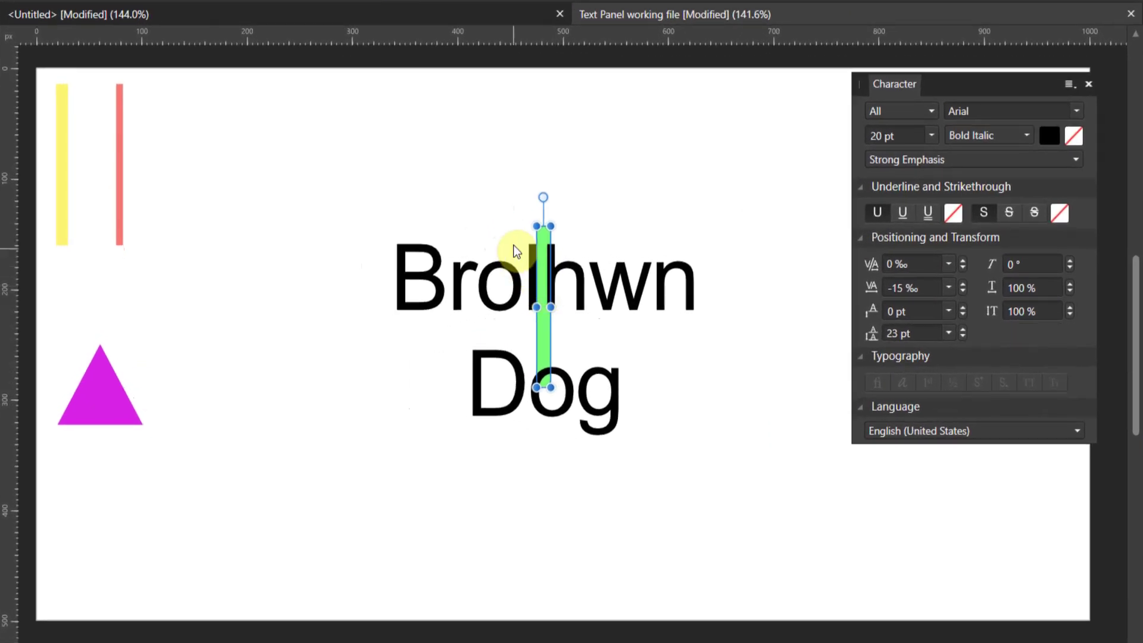
left_click(493, 250)
Put the caret between l and h and set their kerning to 20 ‰
left_click(3, 421)
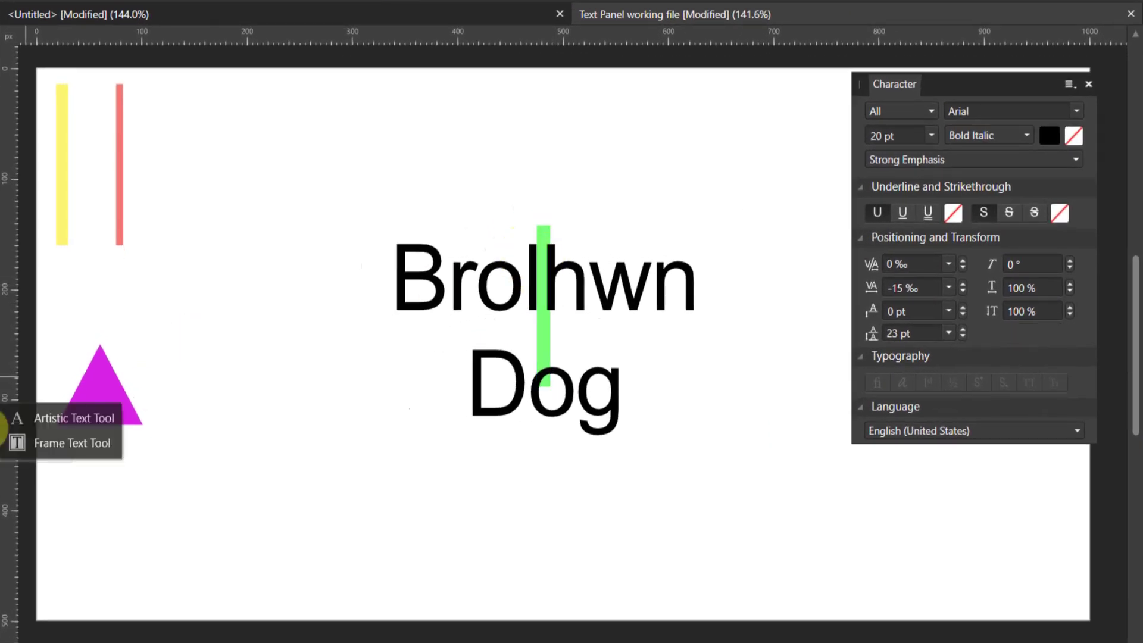
left_click(72, 418)
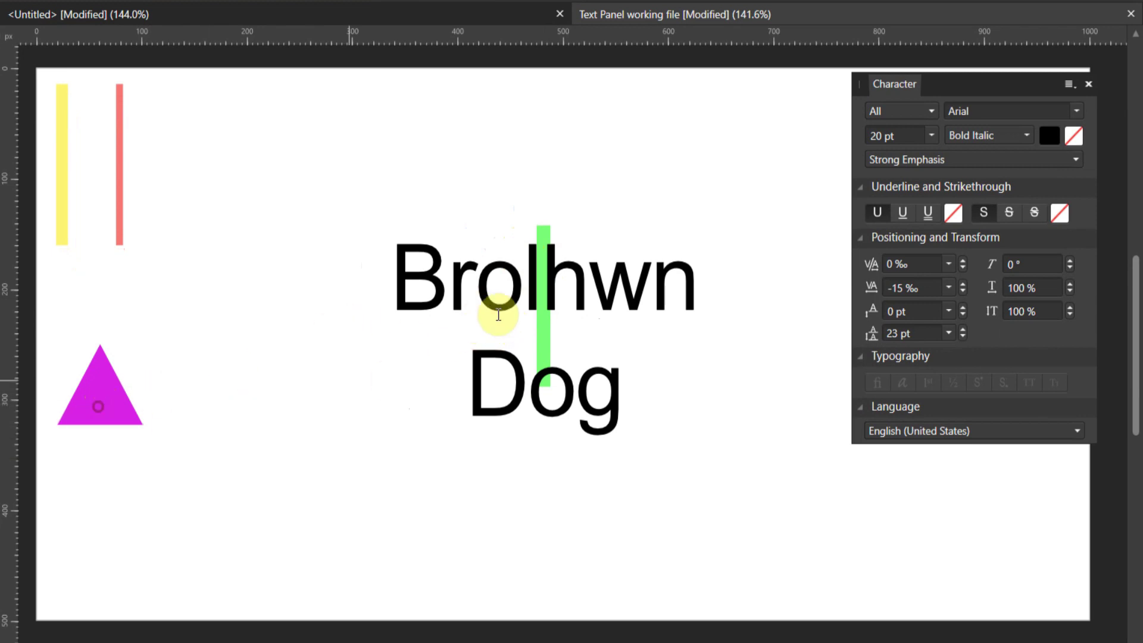
left_click(542, 290)
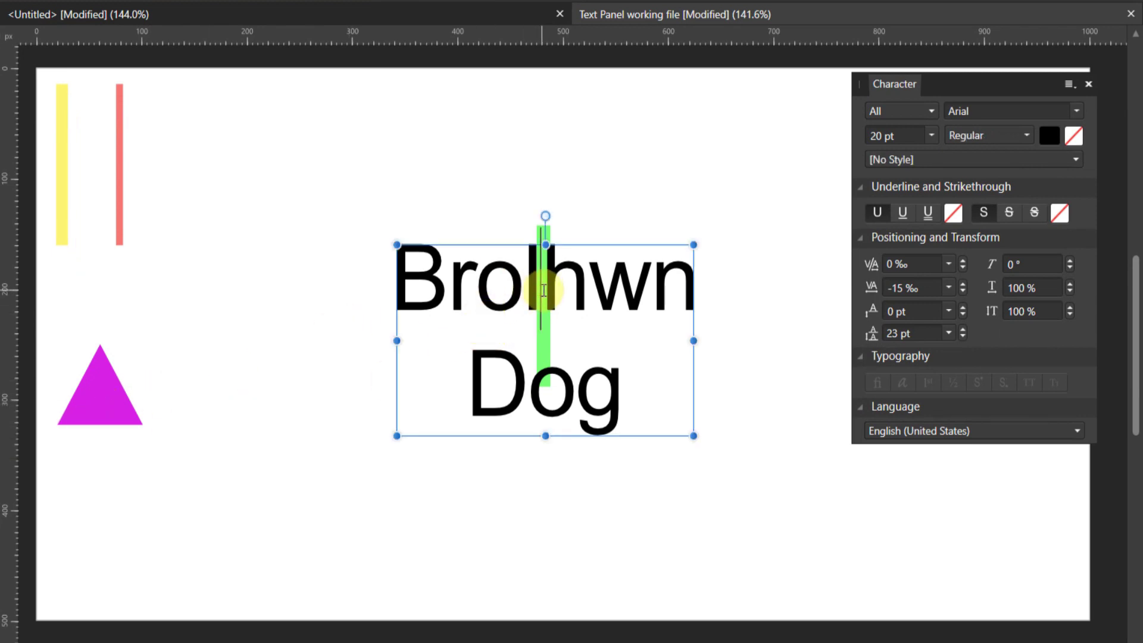
left_click(963, 262)
left_click(963, 263)
left_click(963, 263)
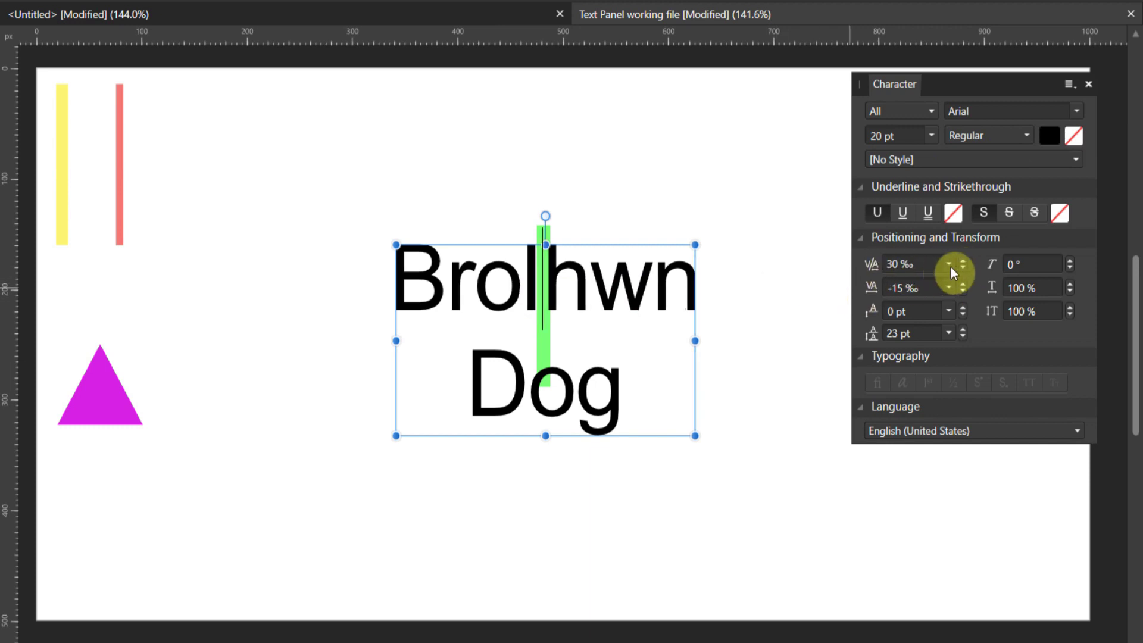
left_click(963, 267)
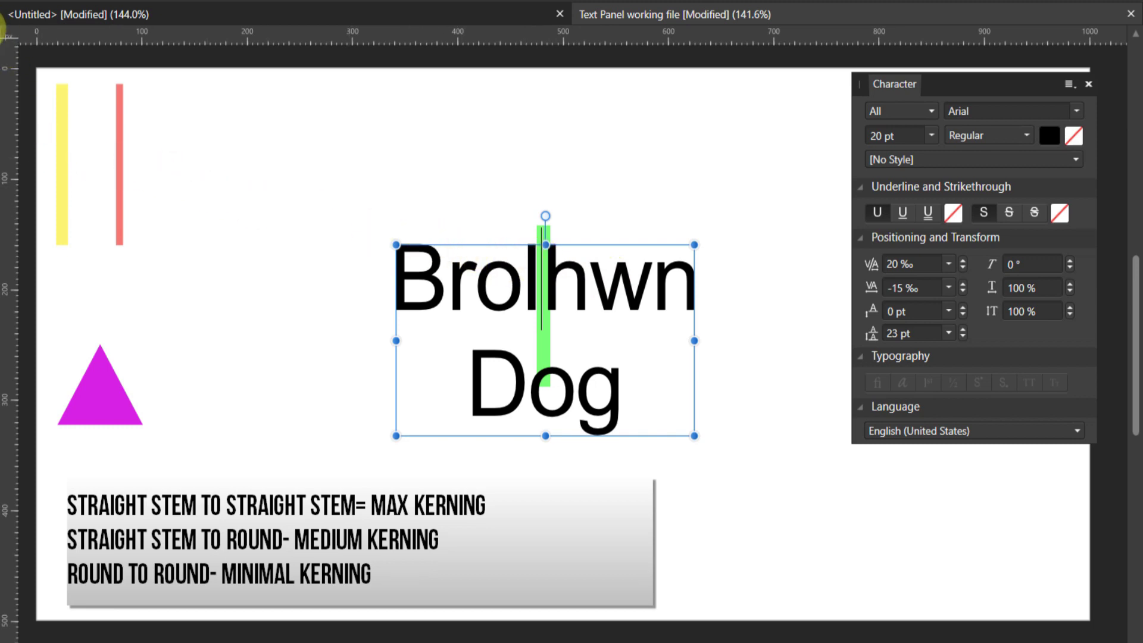
Place the yellow guide bar in Brolhwn beside the green bar, between o and l
left_click(58, 149)
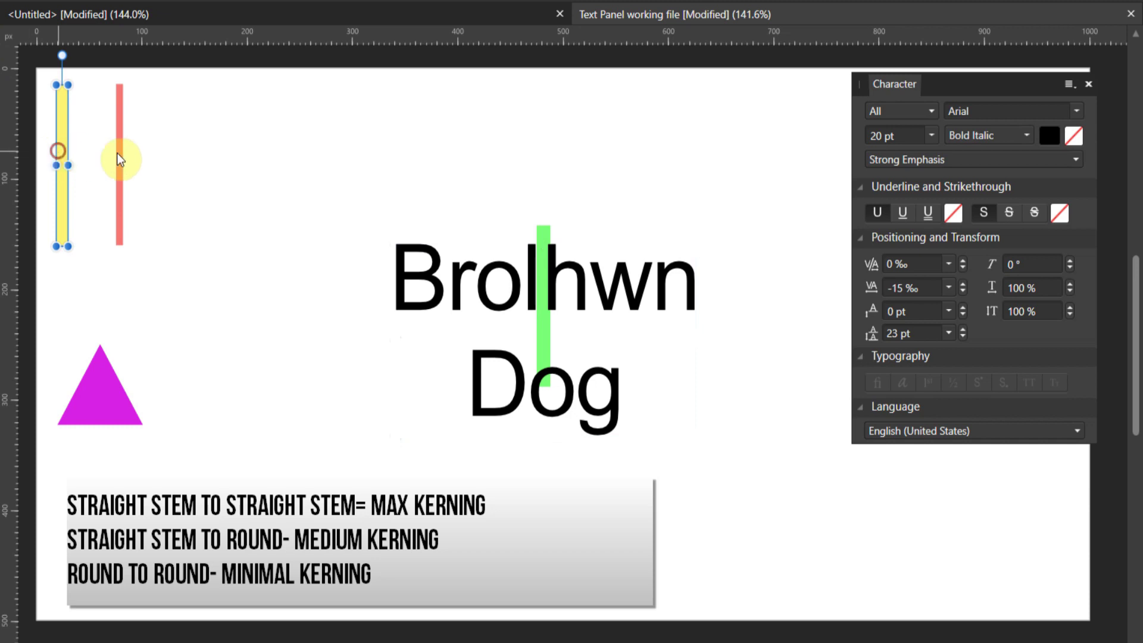
left_click_drag(62, 158, 519, 286)
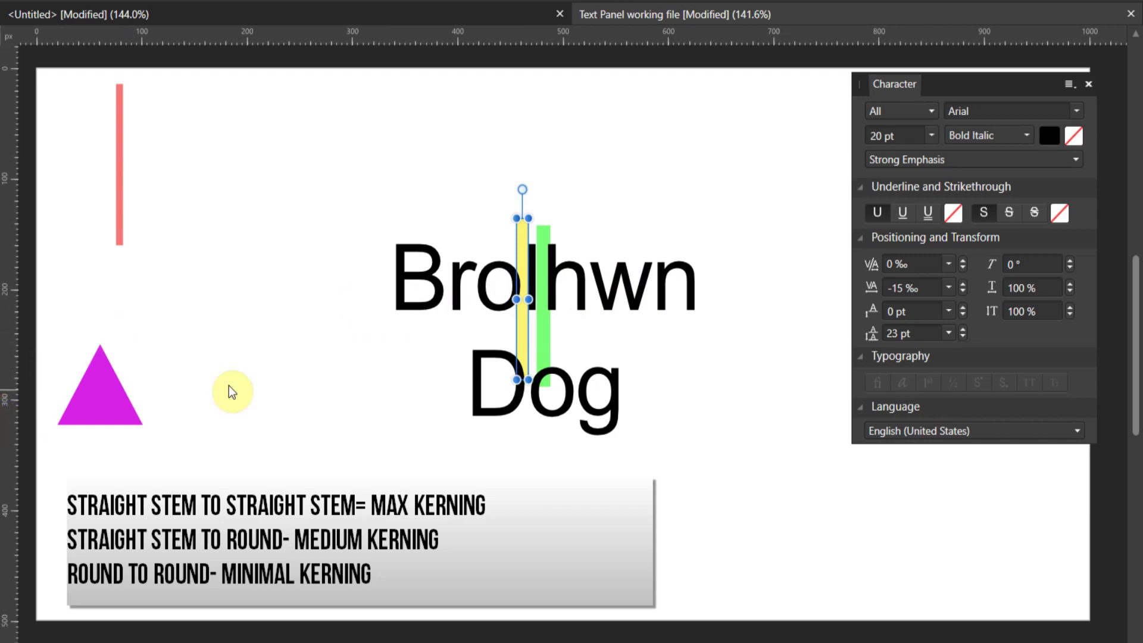
key("t")
left_click(524, 289)
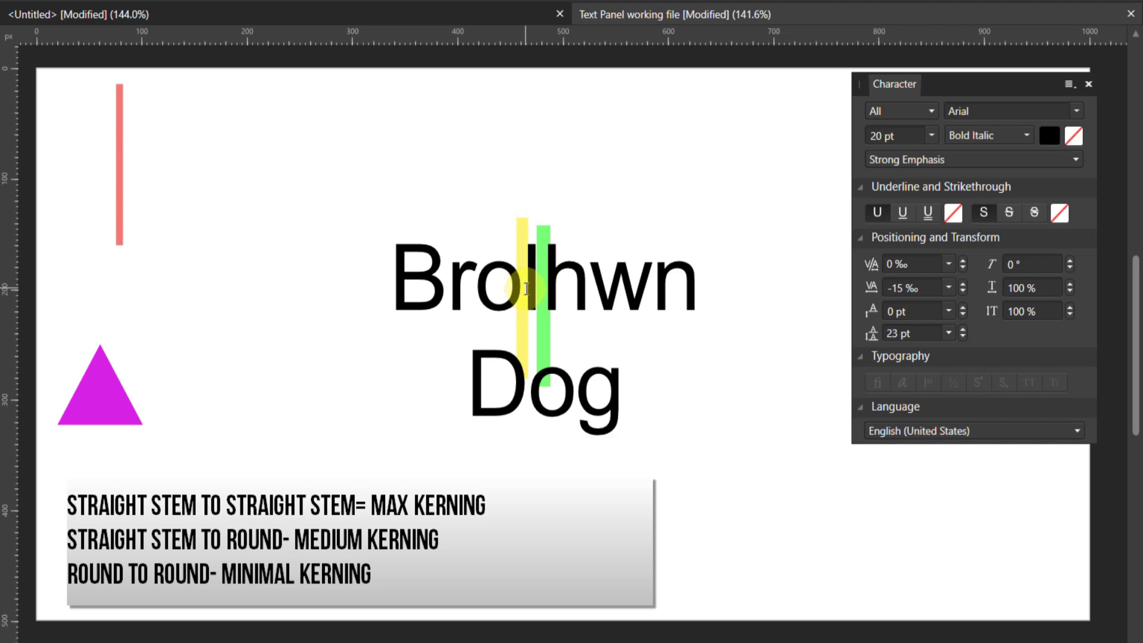
key("Escape")
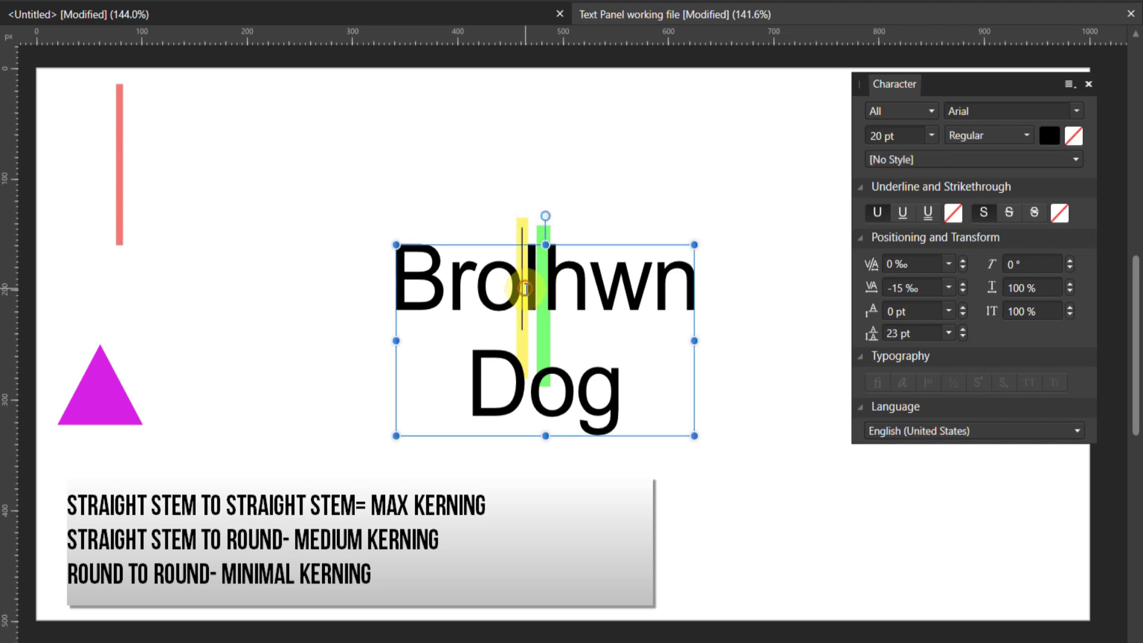
Adjust the o–l kerning between -20 and 60 ‰, finally settling on 20 ‰
left_click(962, 268)
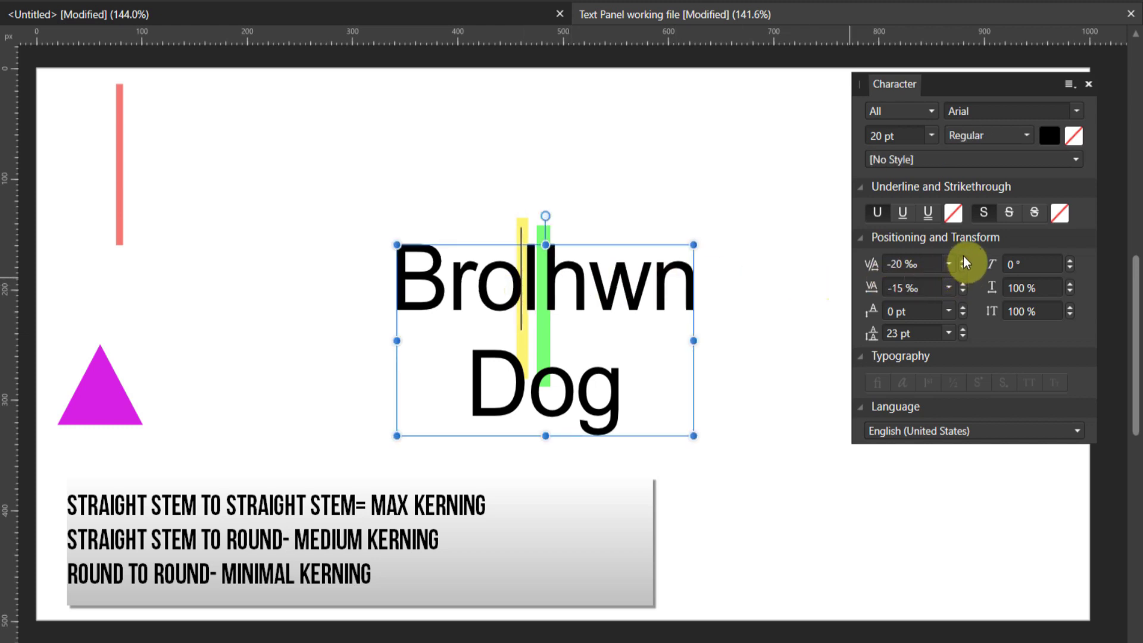
left_click(964, 259)
left_click(963, 260)
left_click(963, 259)
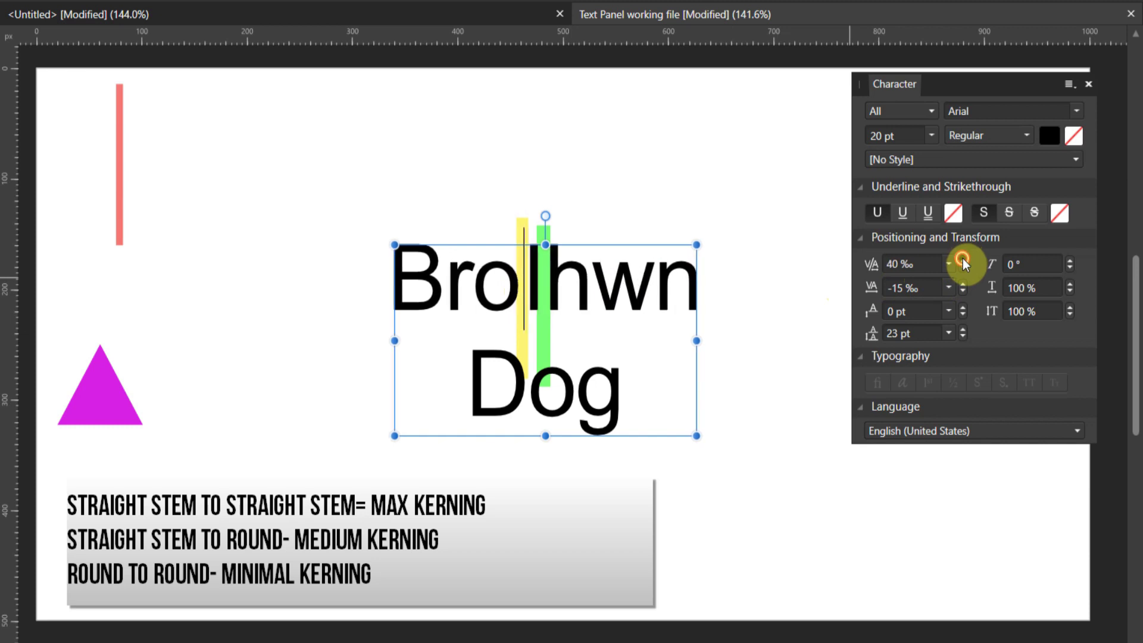
left_click(964, 260)
left_click(963, 272)
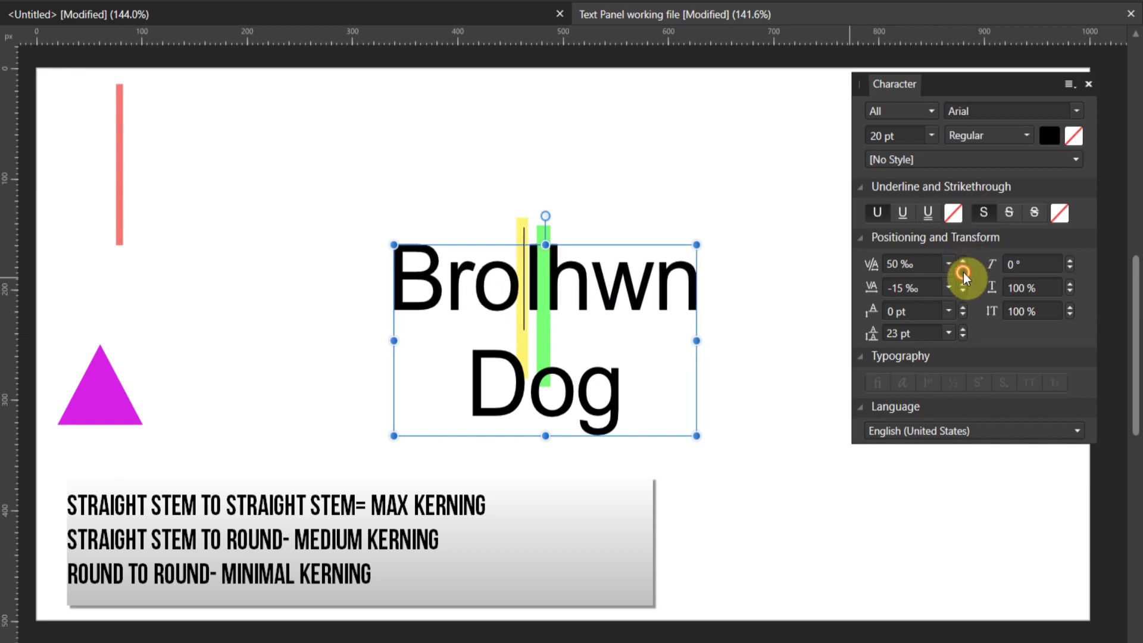
left_click(963, 272)
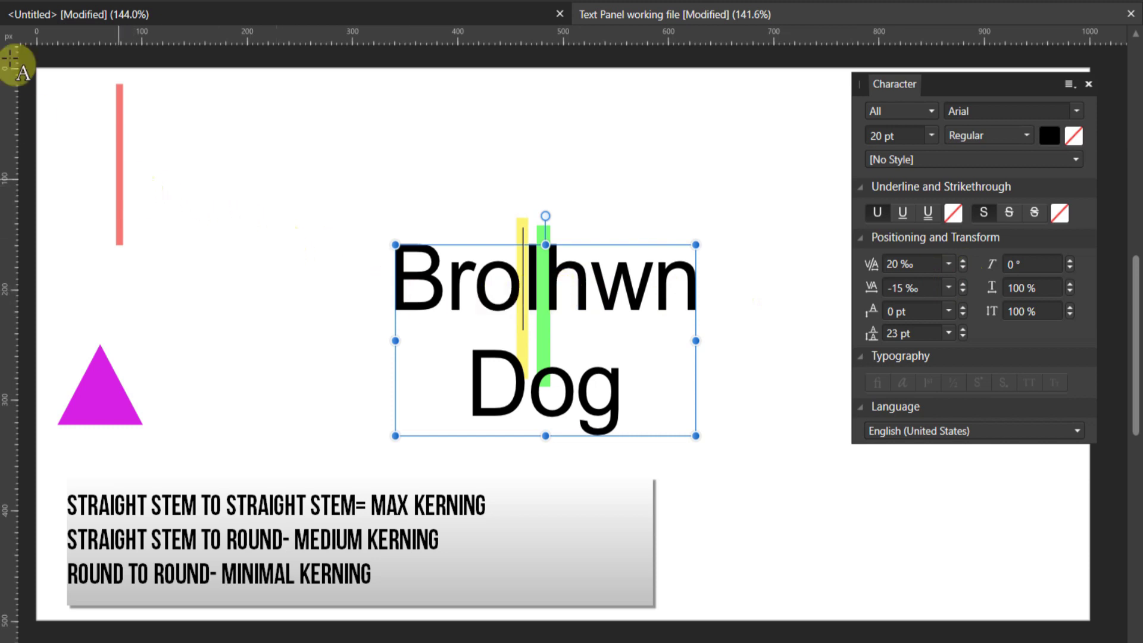
left_click(116, 166)
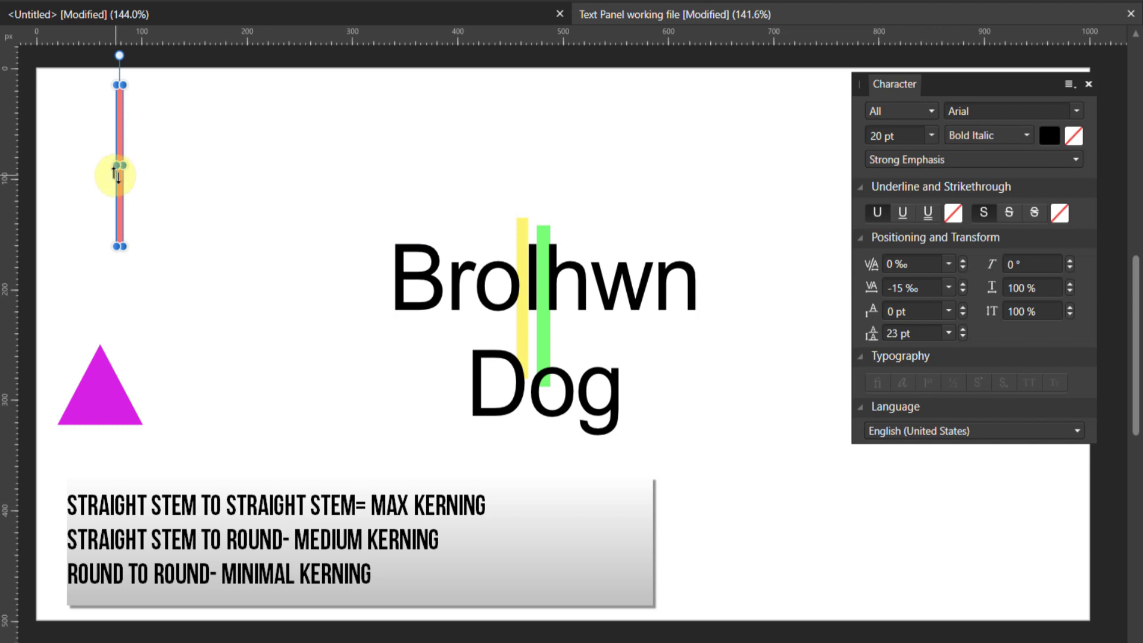
Place the red guide bar between the o and g of Dog
left_click_drag(119, 181, 578, 432)
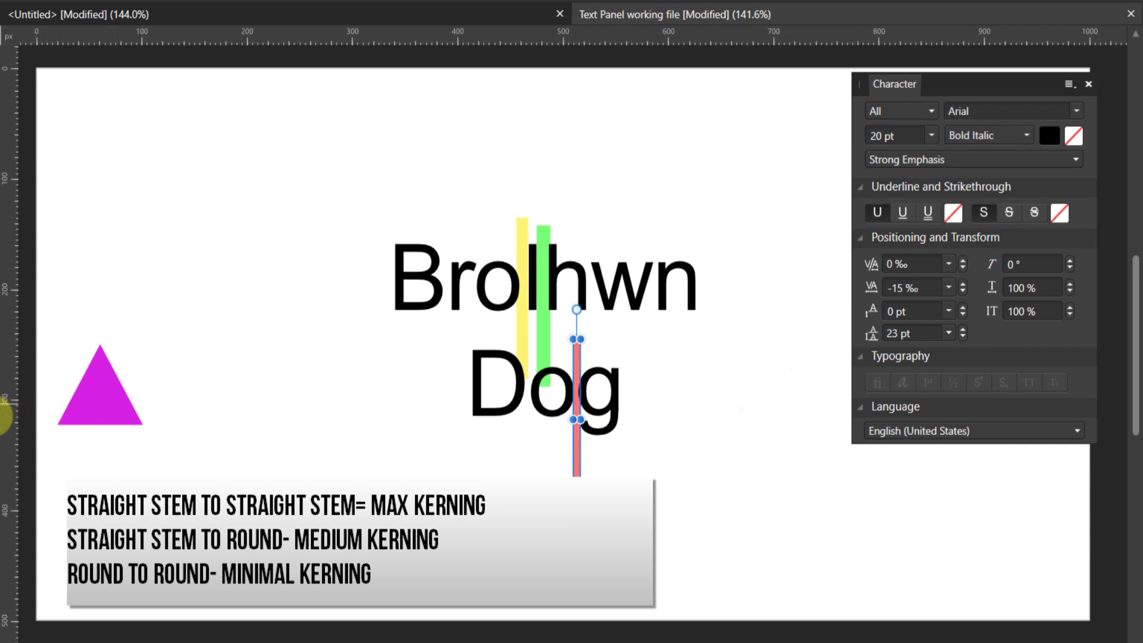
left_click(581, 410)
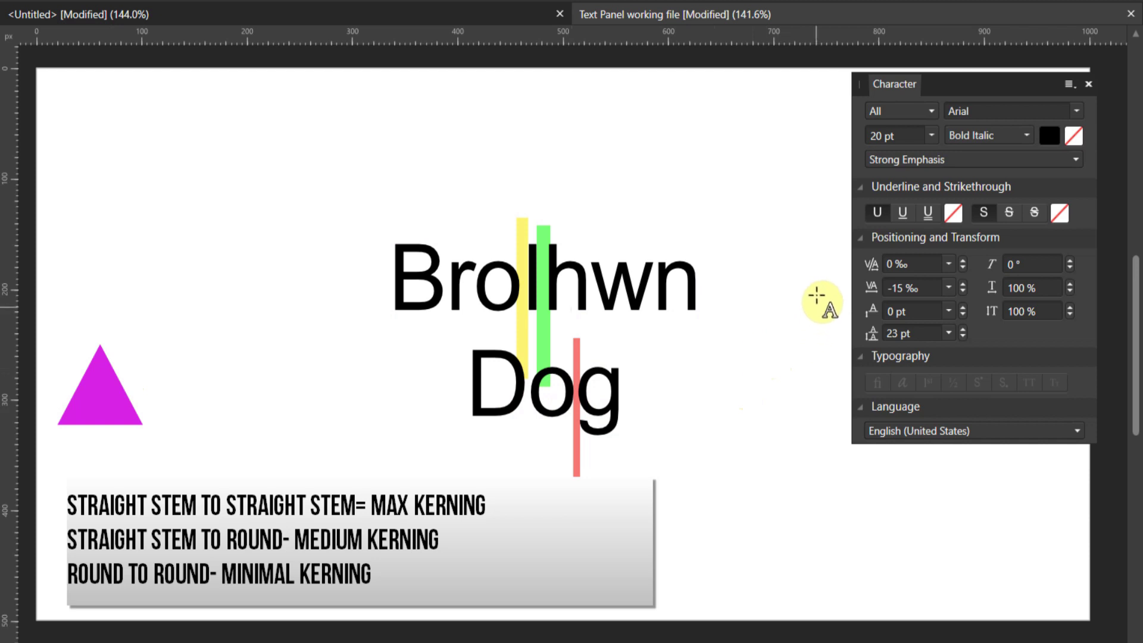
left_click(582, 403)
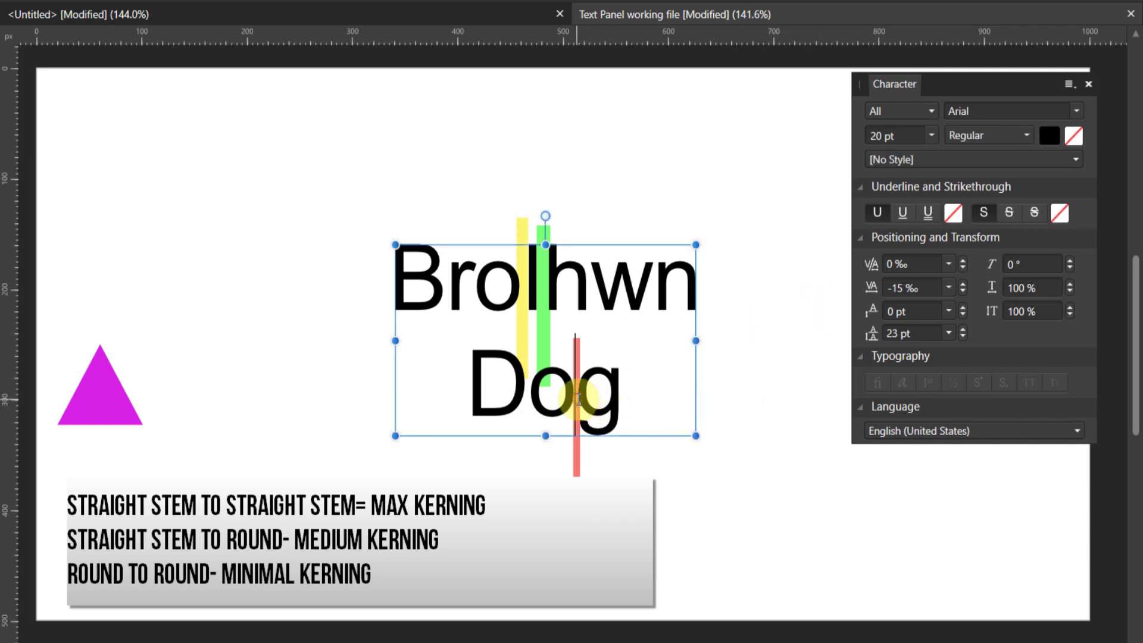
Try o–g kerning of 10 and 20 ‰, reset it to 0 ‰, and move the text right
left_click(963, 261)
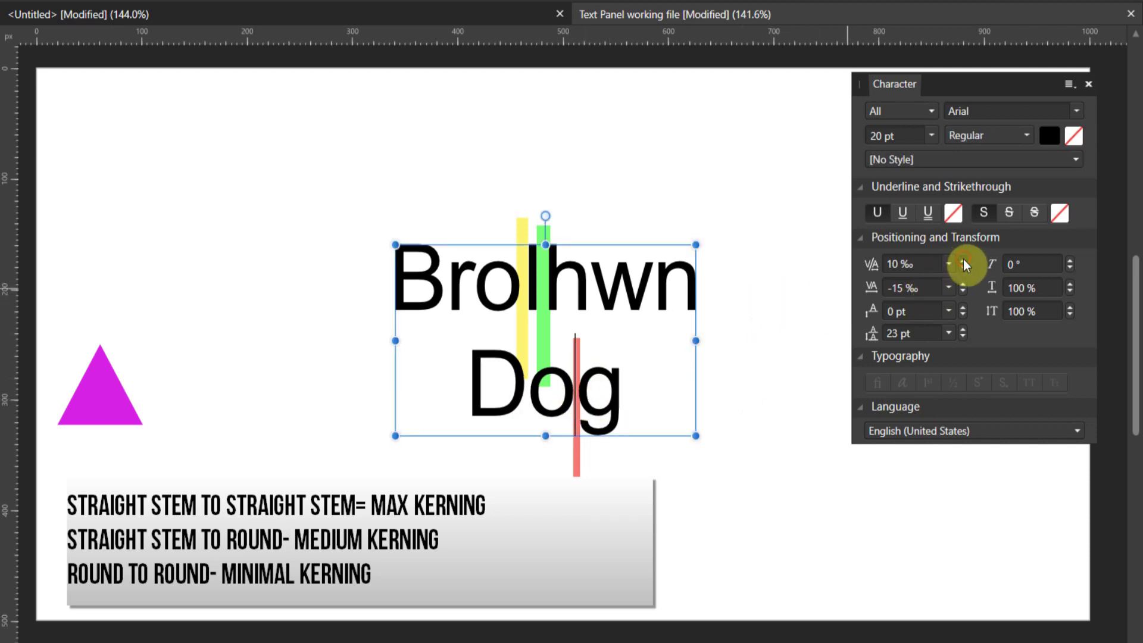
left_click(964, 261)
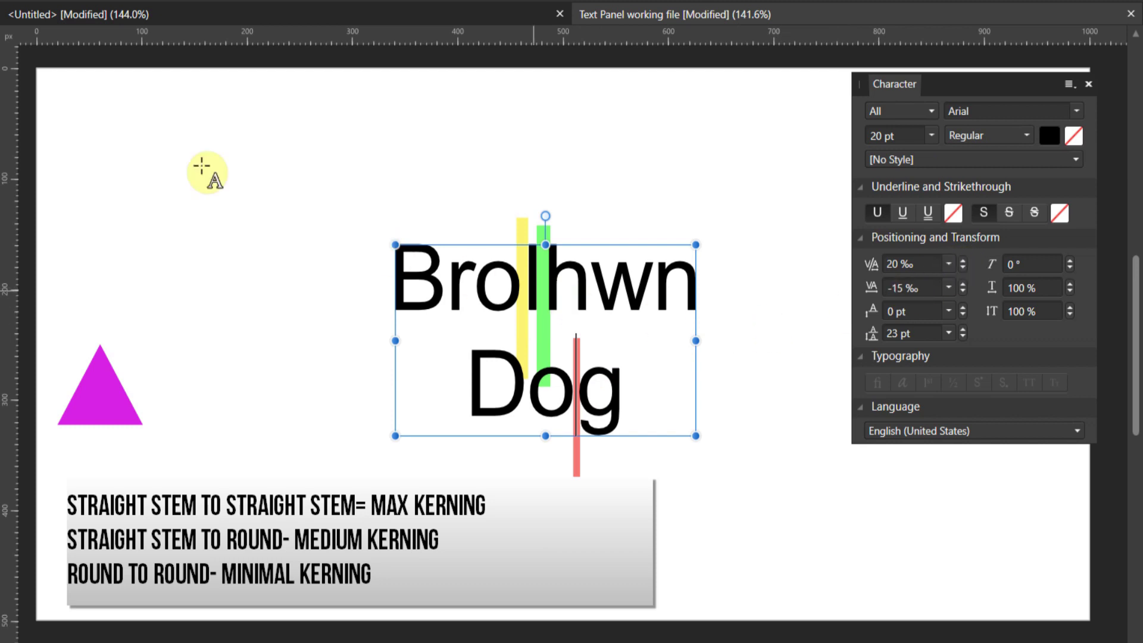
left_click(564, 405)
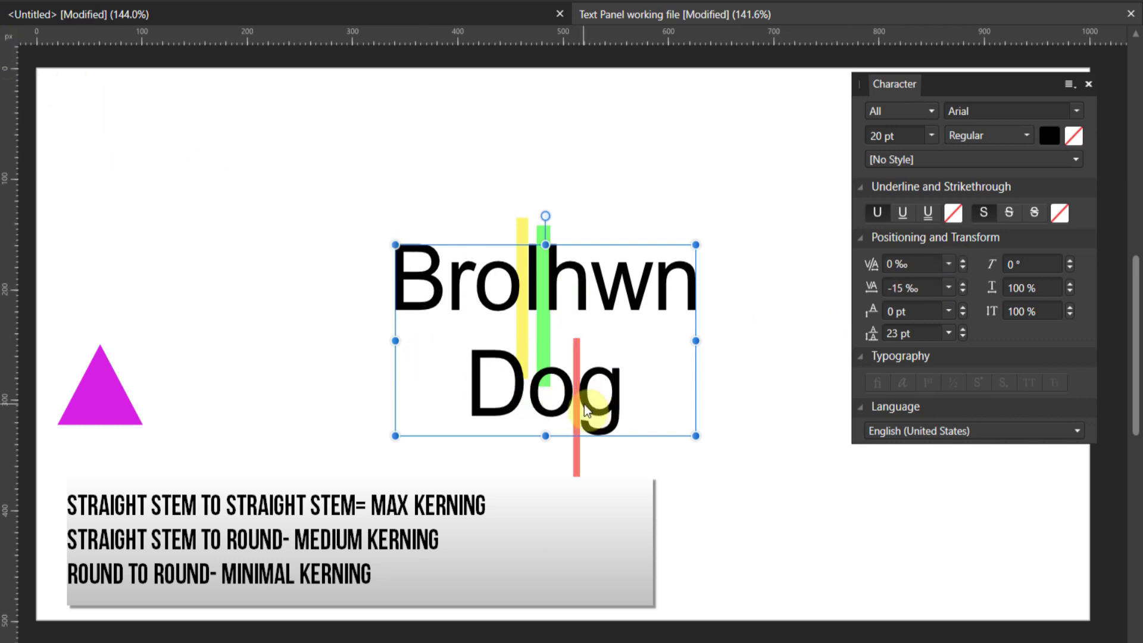
left_click_drag(577, 406, 731, 422)
Line the red, yellow and green bars up at upper left and recentre Brolhwn Dog
left_click(577, 387)
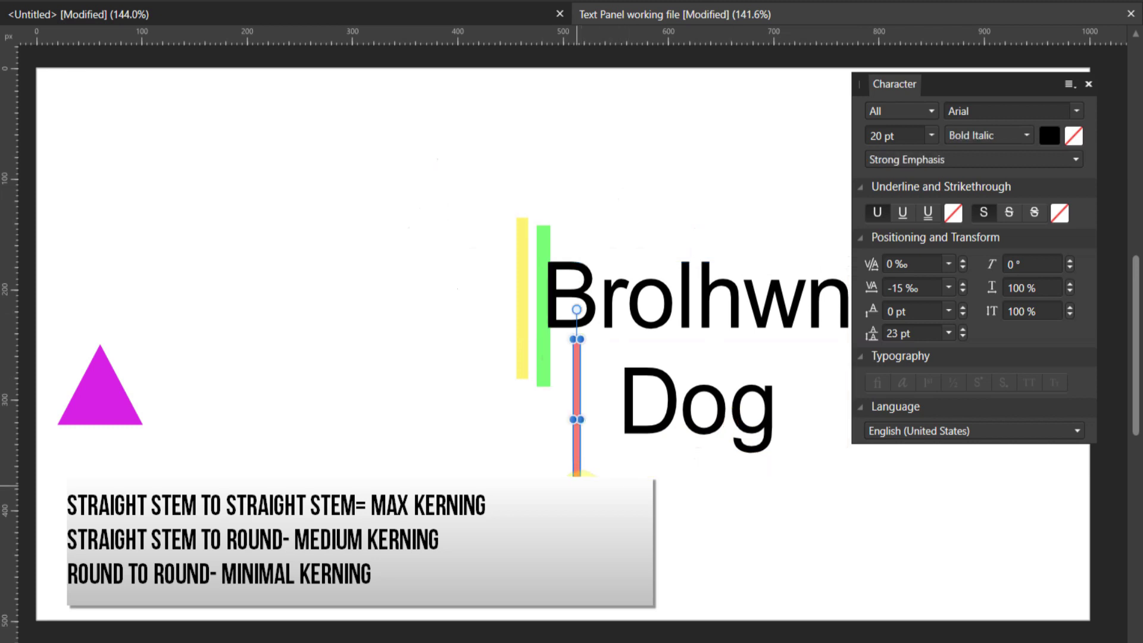
left_click_drag(576, 387, 166, 304)
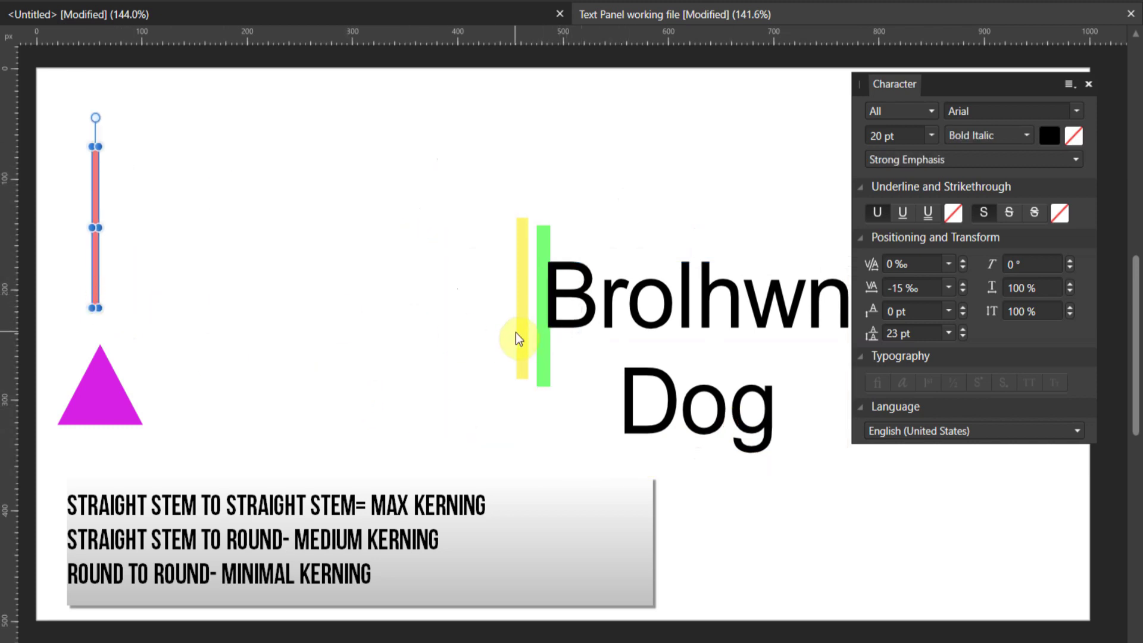
left_click_drag(518, 332, 120, 263)
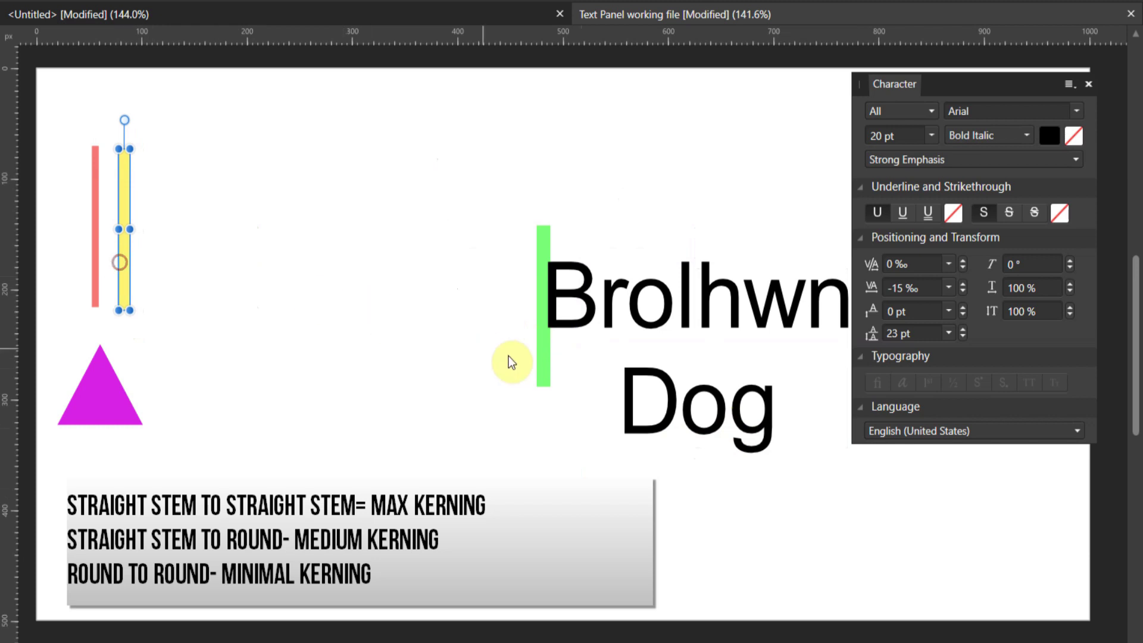
left_click_drag(543, 357, 146, 284)
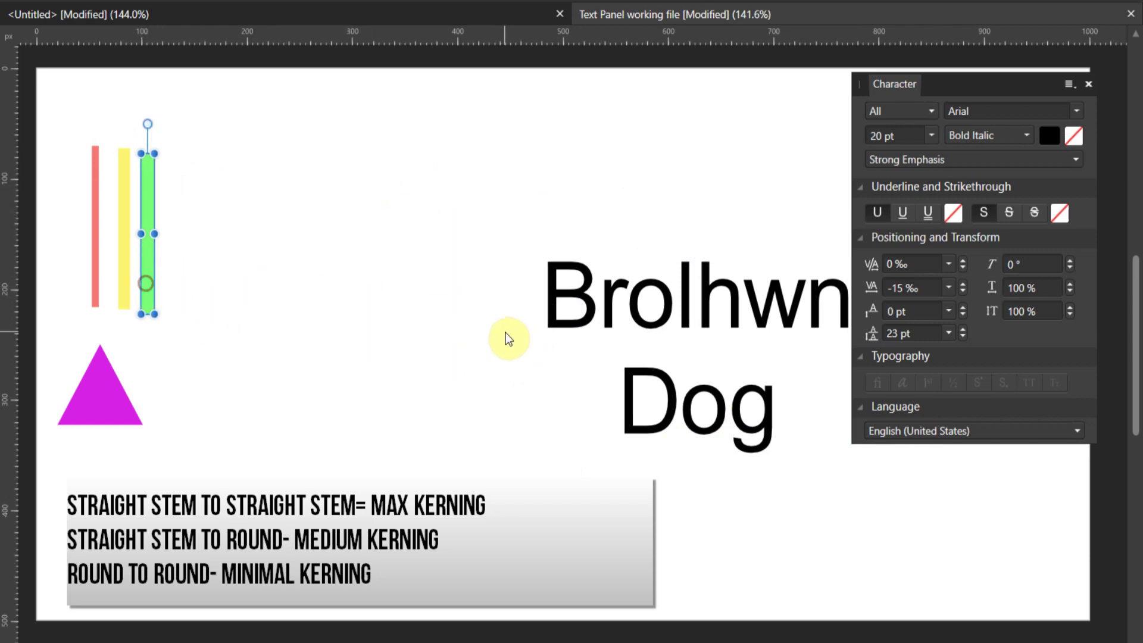
left_click_drag(564, 327, 337, 304)
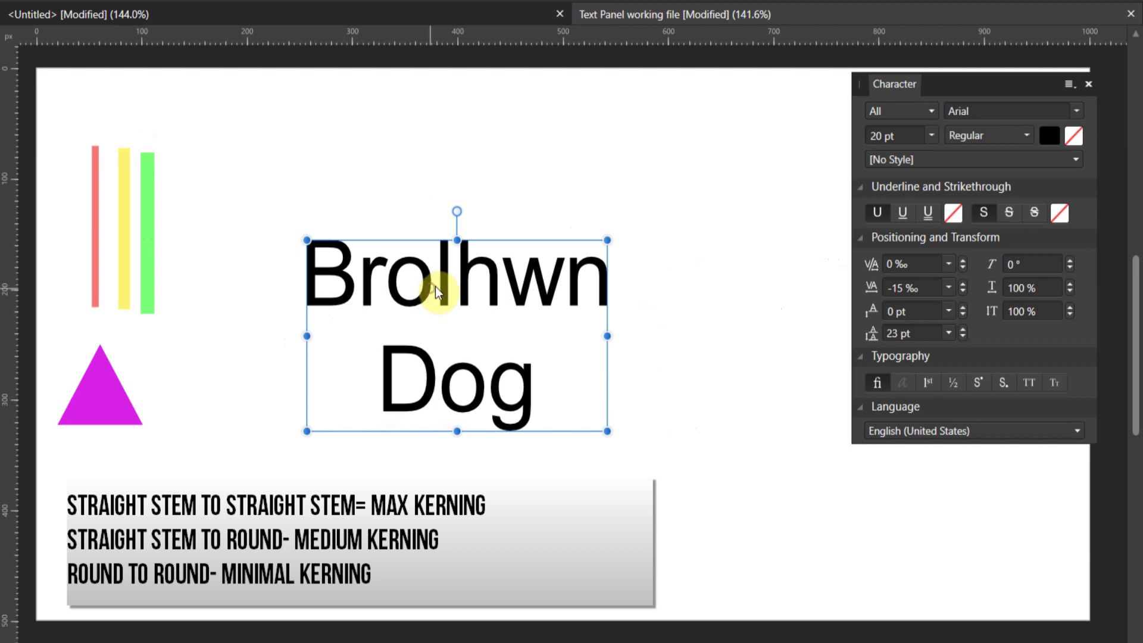
left_click_drag(435, 288, 460, 296)
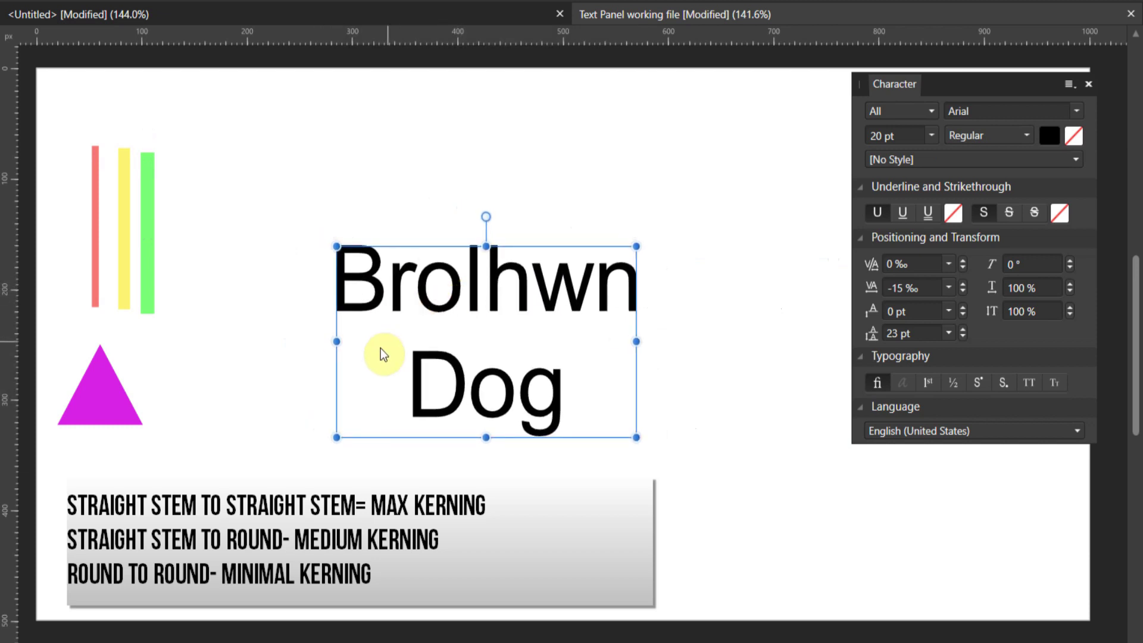
Rotate the magenta triangle to point down, shrink it to about 58×52 px, and set it on Dog's o
left_click(112, 393)
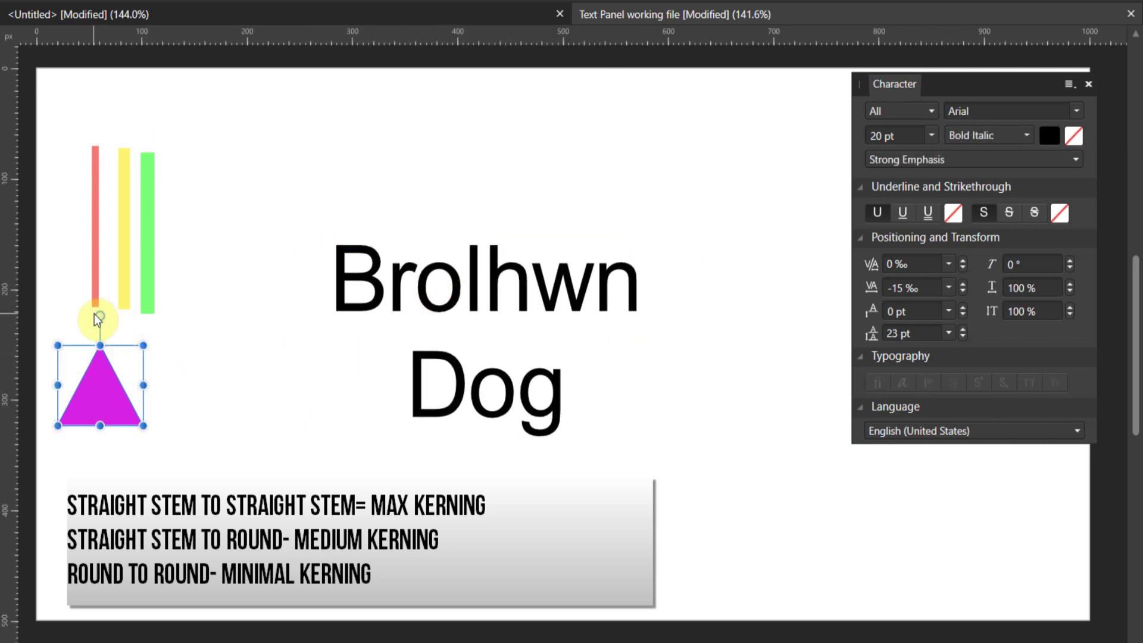
left_click_drag(98, 315, 100, 427)
left_click(86, 366)
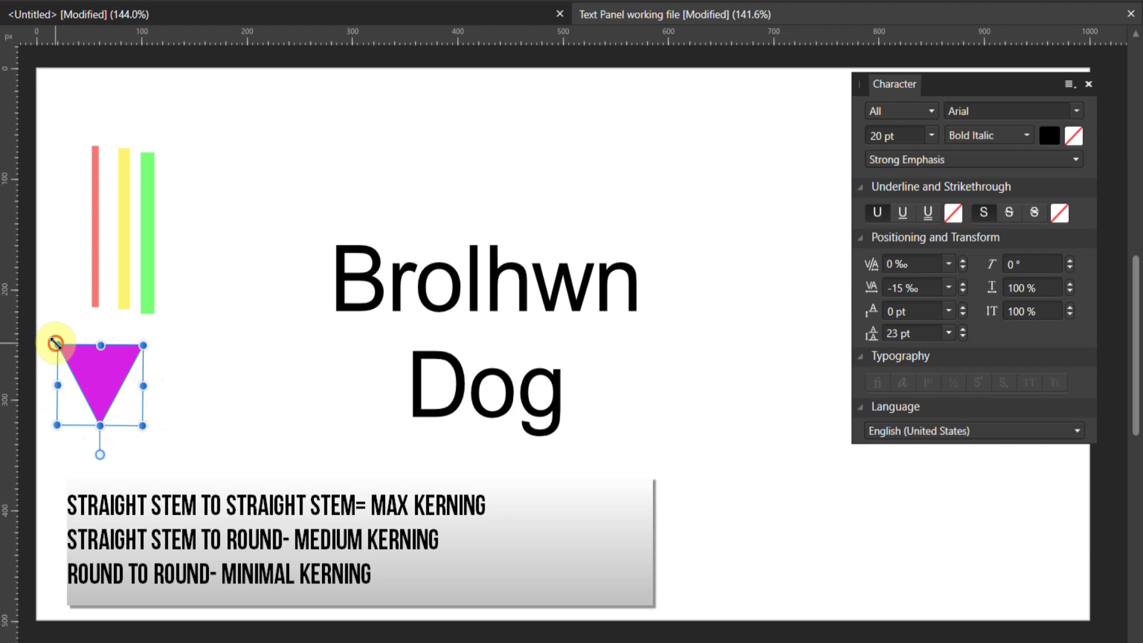
left_click_drag(58, 345, 96, 363)
left_click_drag(224, 393, 509, 358)
Test the green bar over Brolhwn's l, then move the triangle far left and recentre the text
left_click(148, 286)
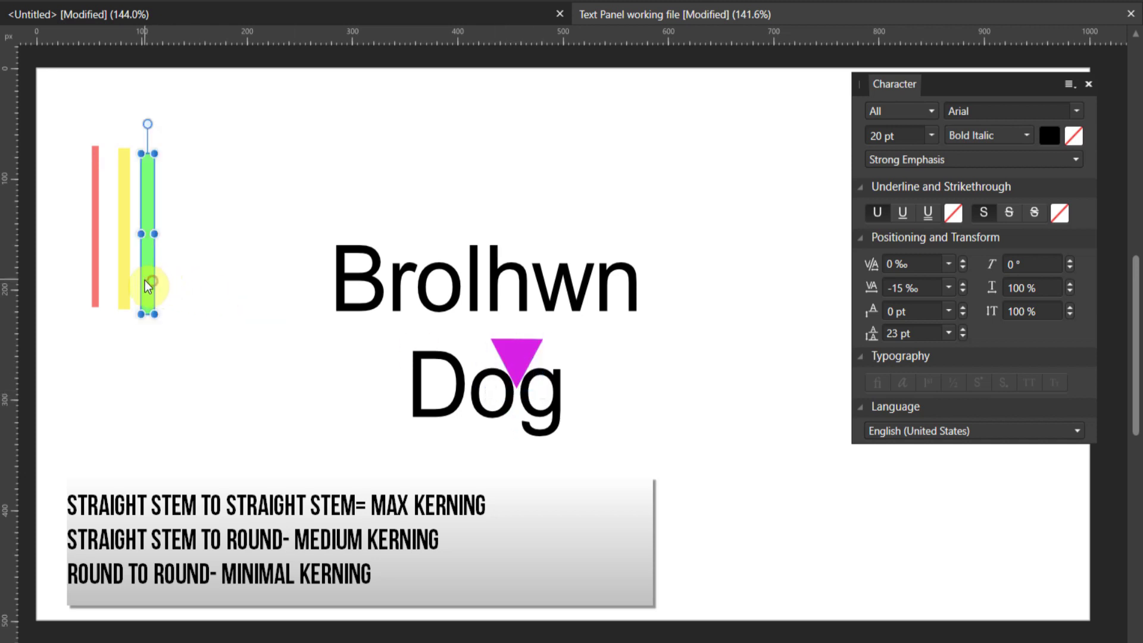
left_click_drag(148, 286, 116, 238)
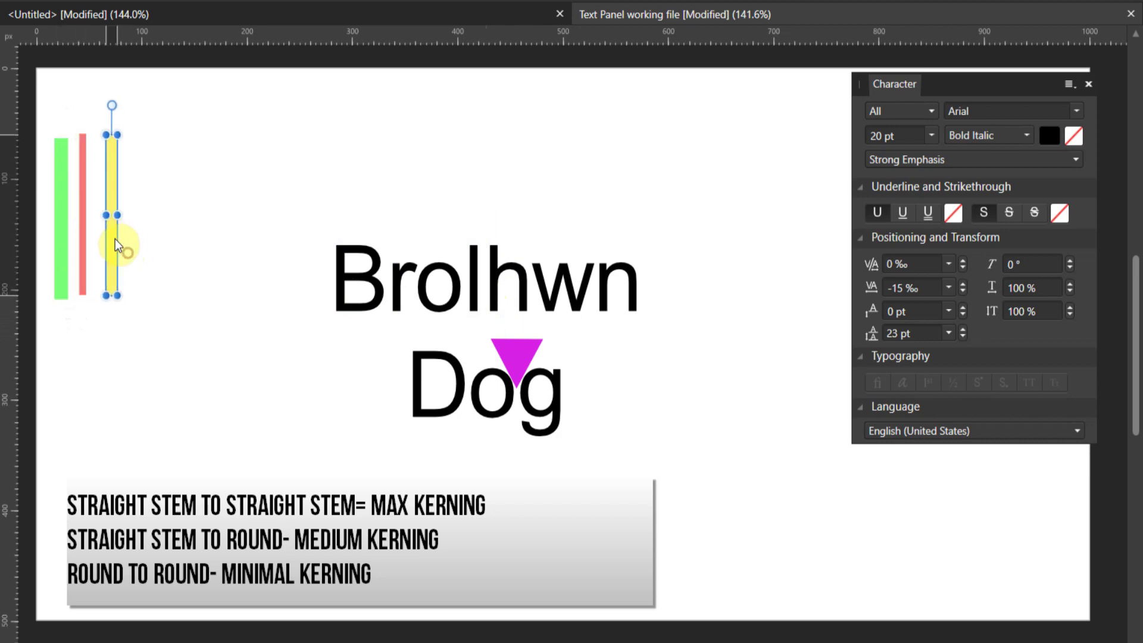
left_click(513, 366)
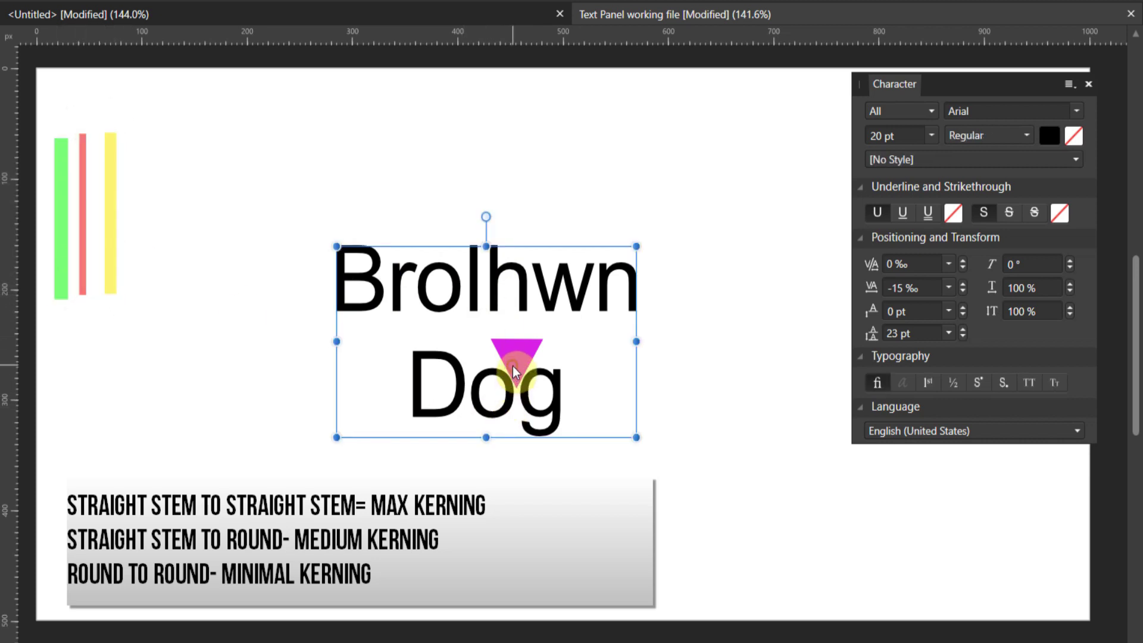
left_click(680, 381)
left_click_drag(530, 379, 689, 357)
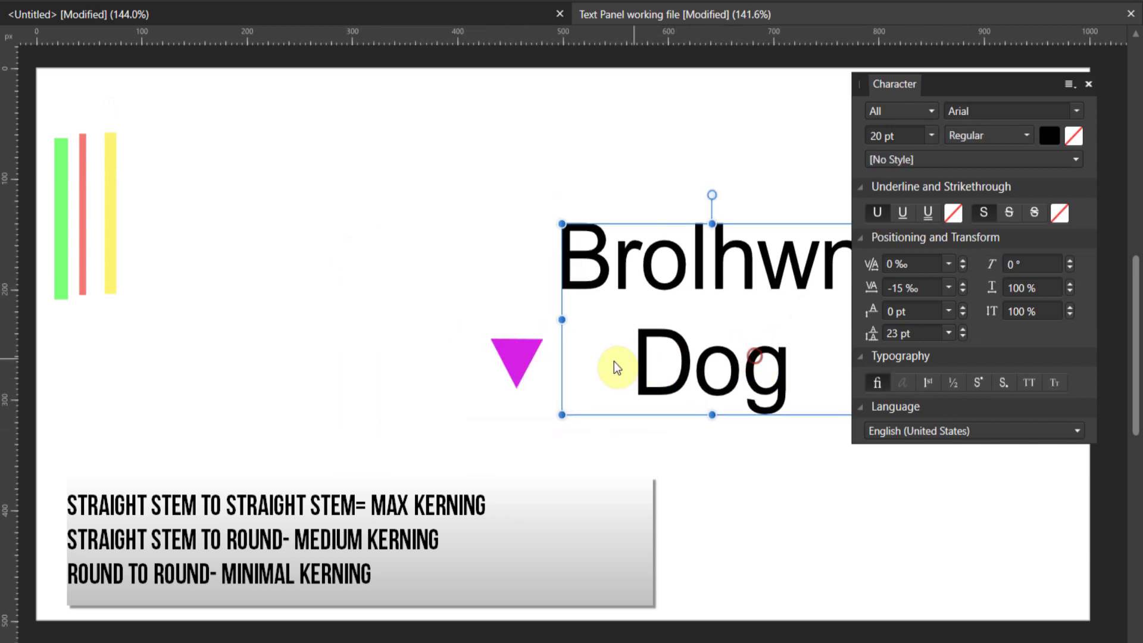
left_click_drag(500, 351, 94, 350)
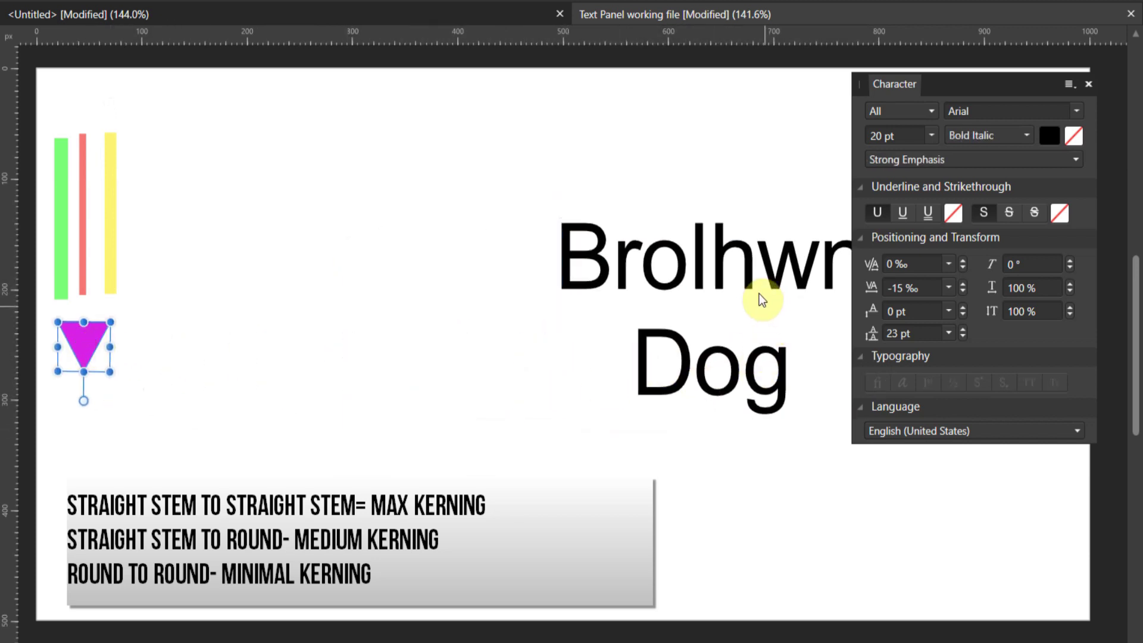
left_click_drag(759, 294, 552, 298)
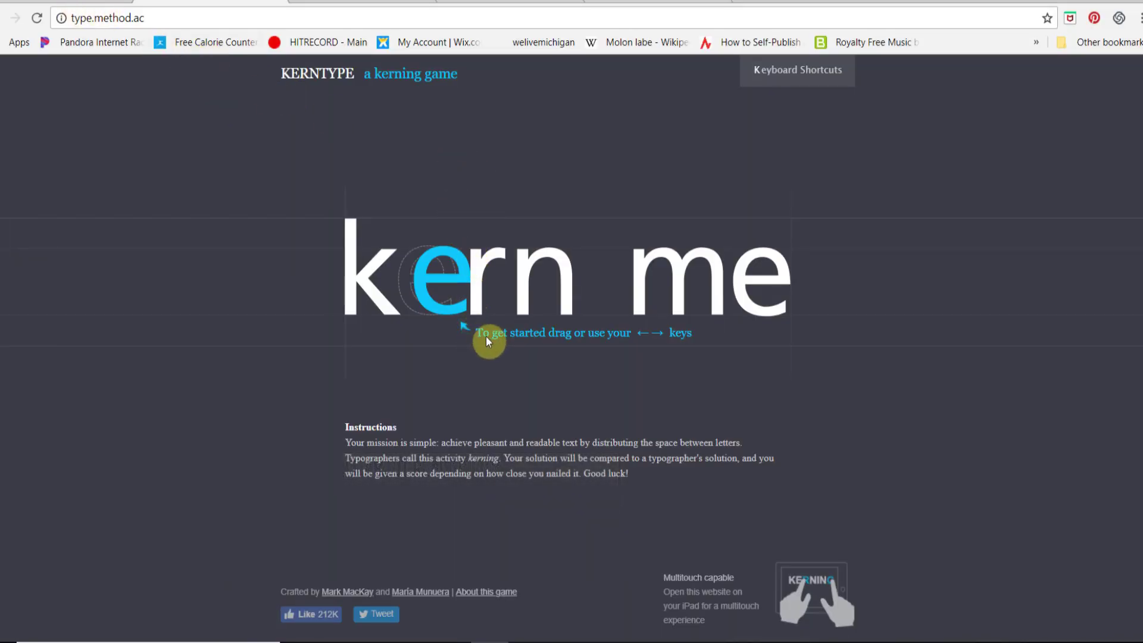
Drag the e of 'kern me' toward the k to start the game with WAVE
left_click_drag(436, 277, 420, 277)
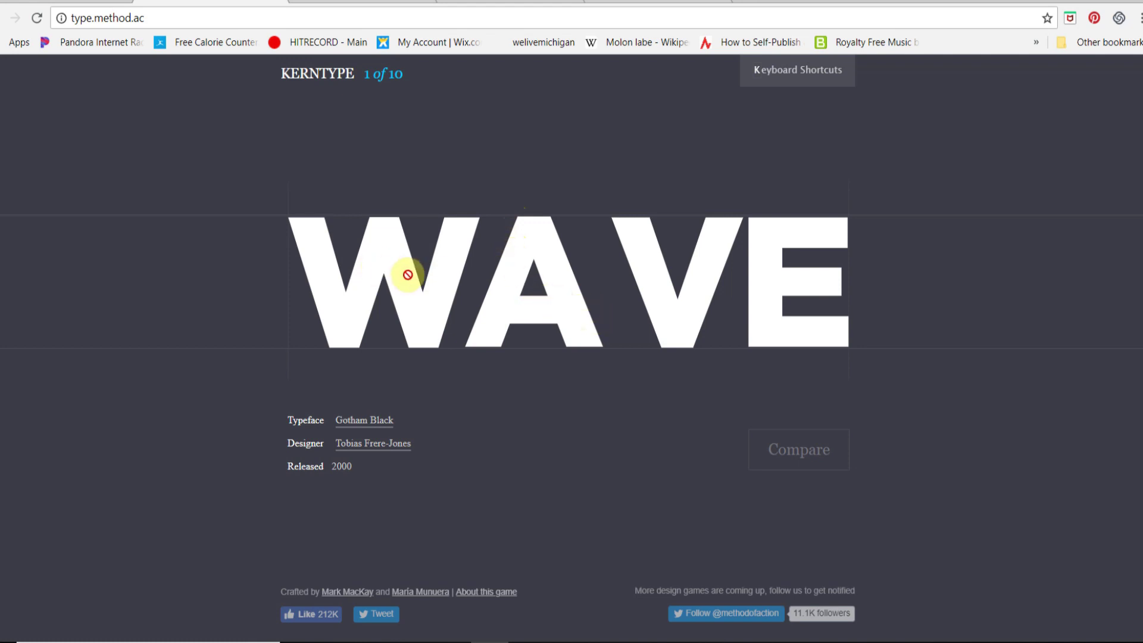
Respace WAVE by sliding its V and A, then compare with the solution for 76/100
left_click(649, 275)
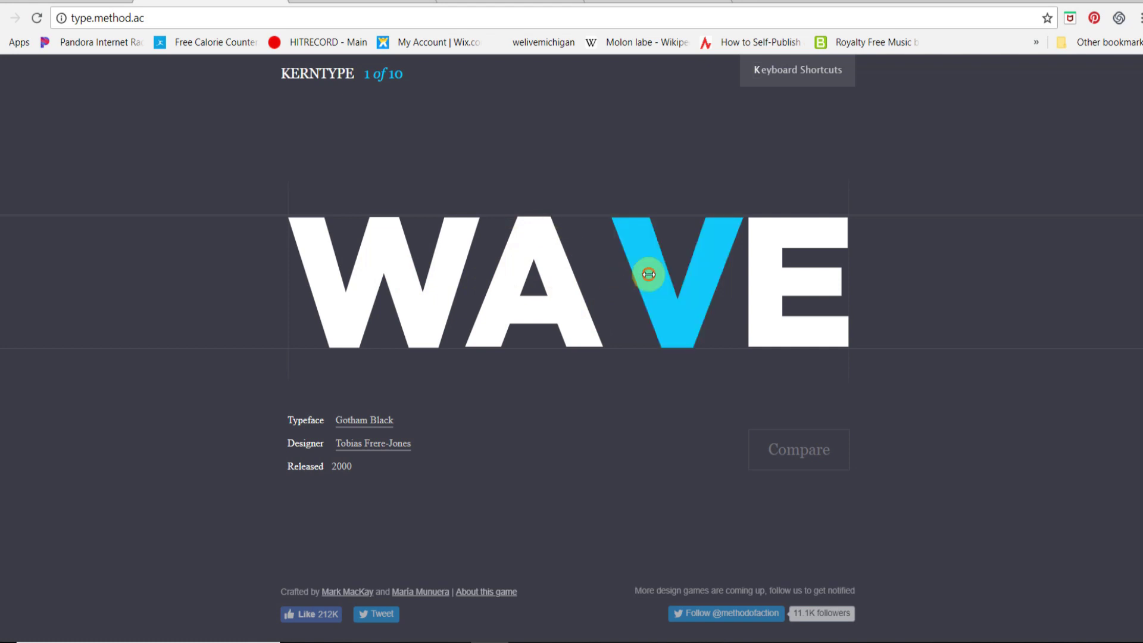
left_click_drag(649, 274, 636, 274)
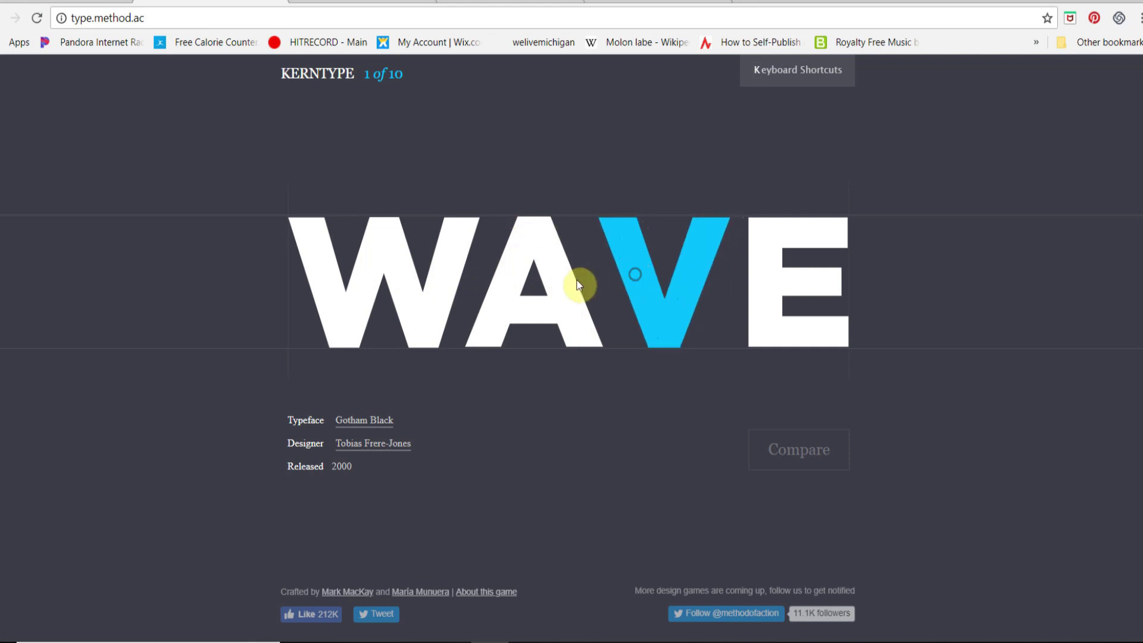
left_click_drag(562, 284, 568, 281)
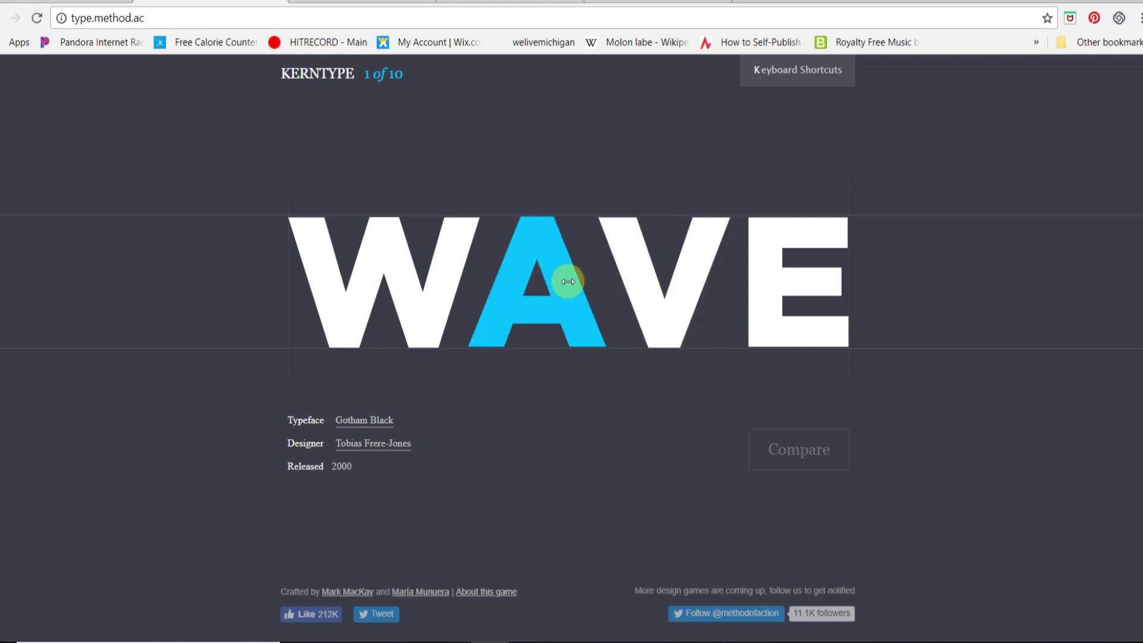
left_click_drag(568, 281, 570, 281)
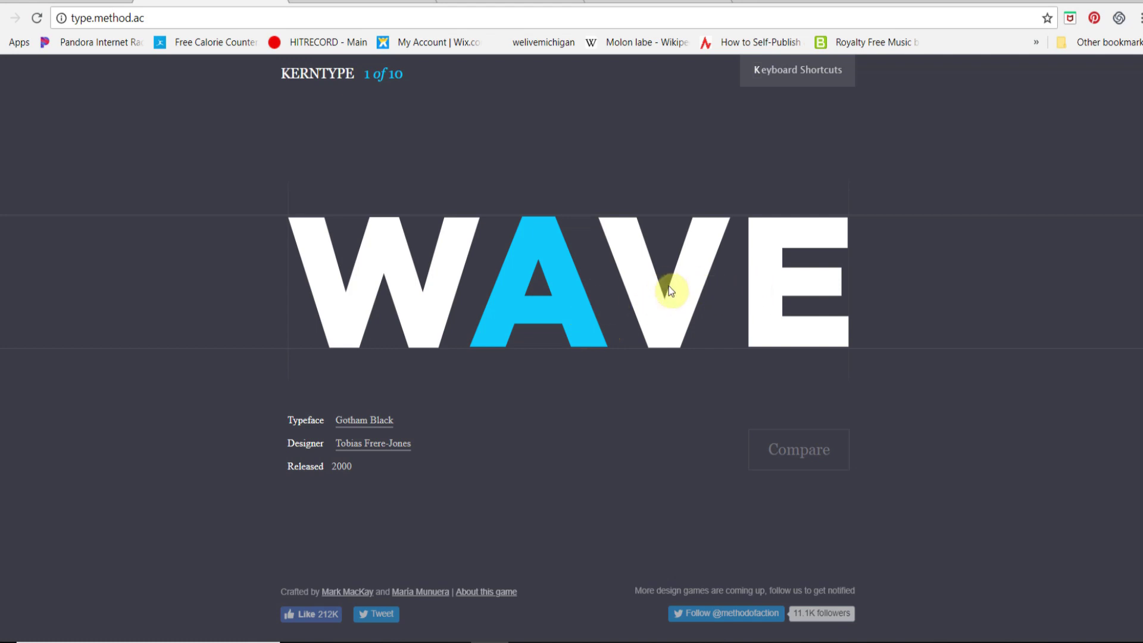
left_click(538, 294)
left_click_drag(540, 300, 537, 301)
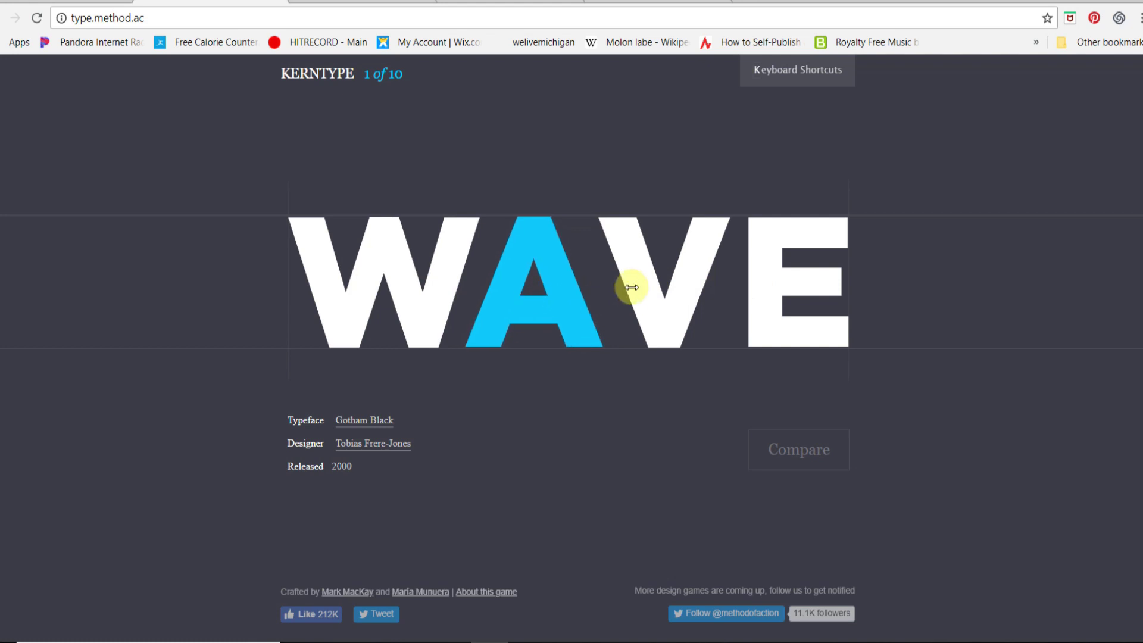
left_click_drag(627, 284, 633, 285)
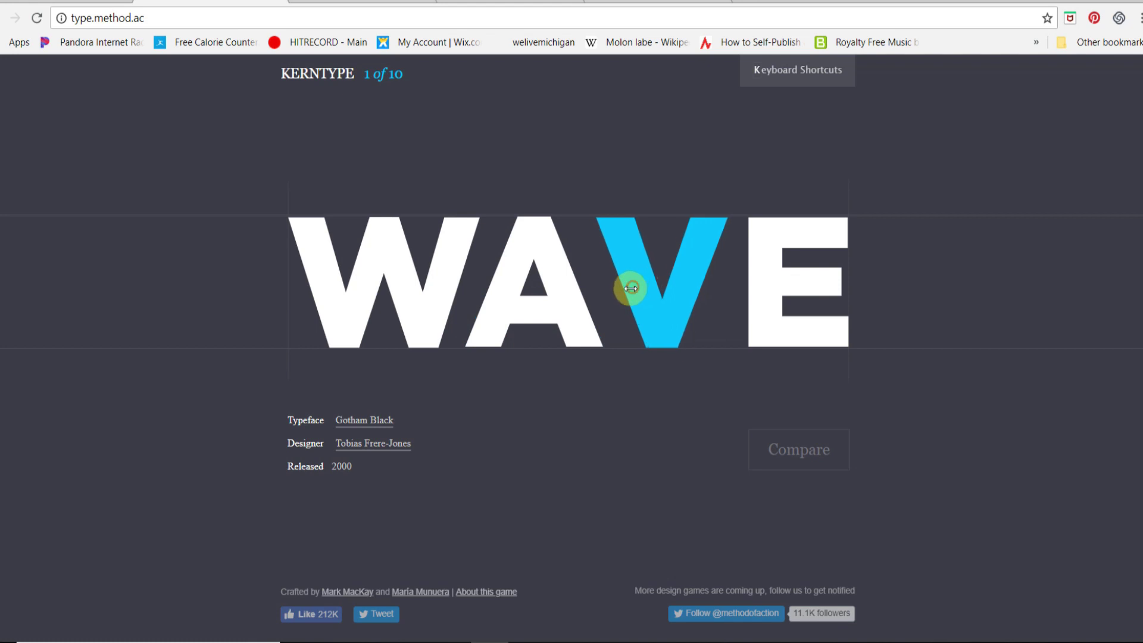
left_click(798, 458)
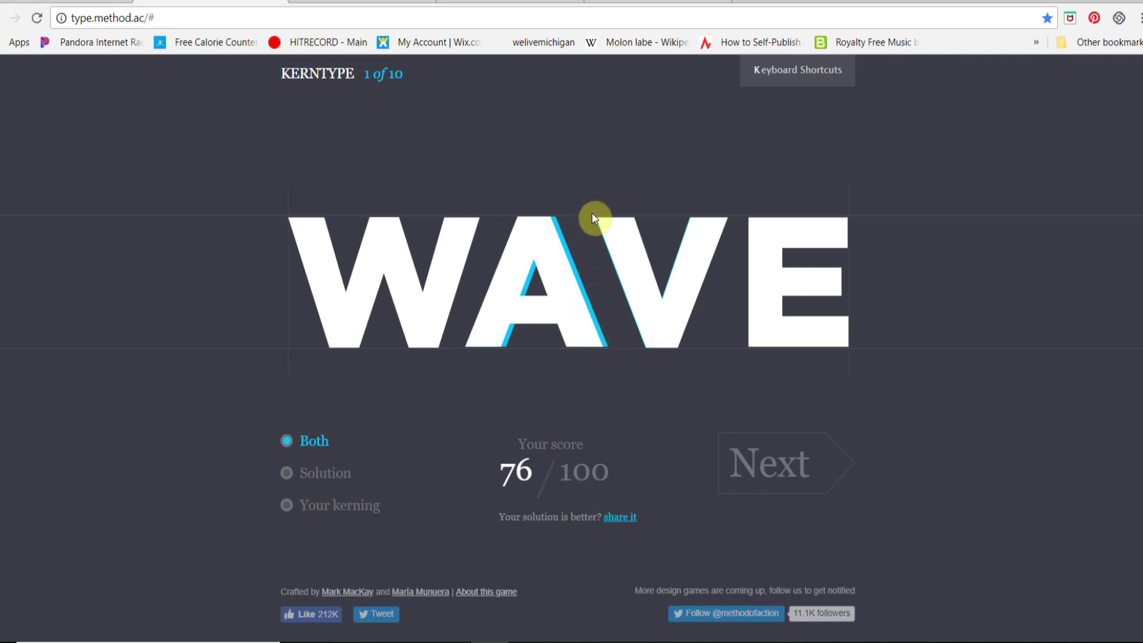
left_click(741, 462)
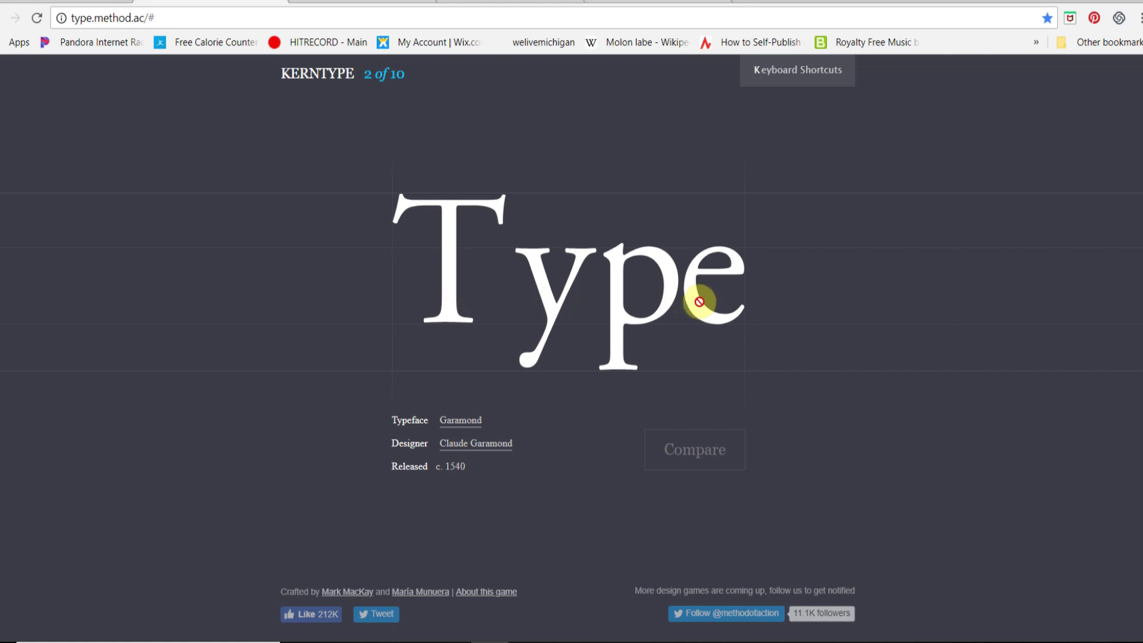
Nudge the y and p of Type, then compare with the solution for 24/100
left_click_drag(544, 310, 547, 309)
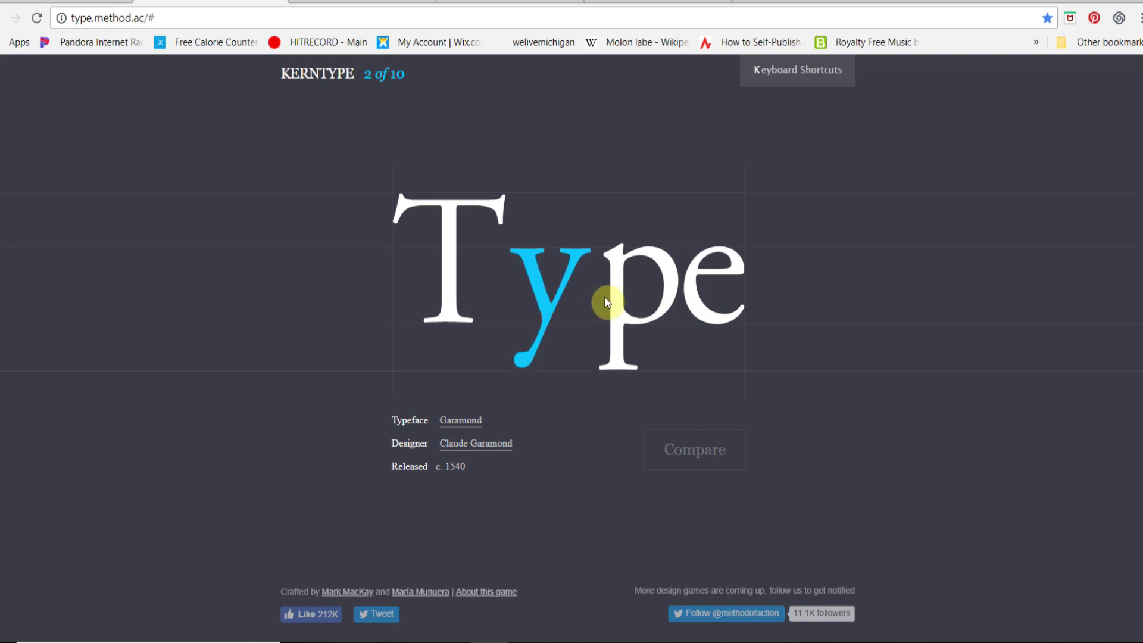
left_click(670, 298)
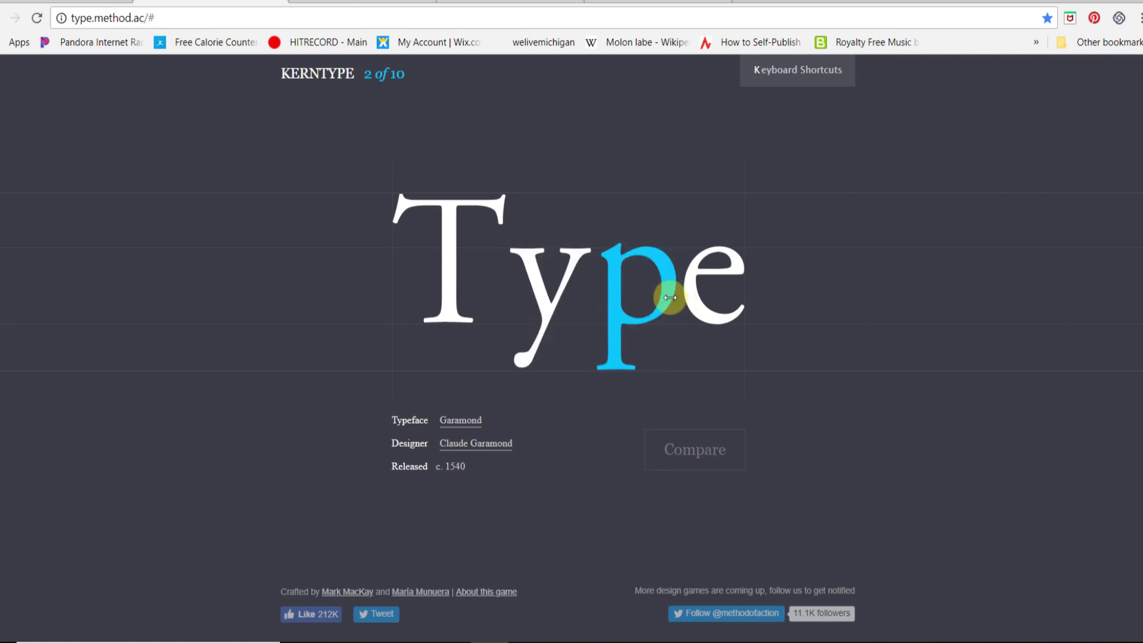
left_click(679, 448)
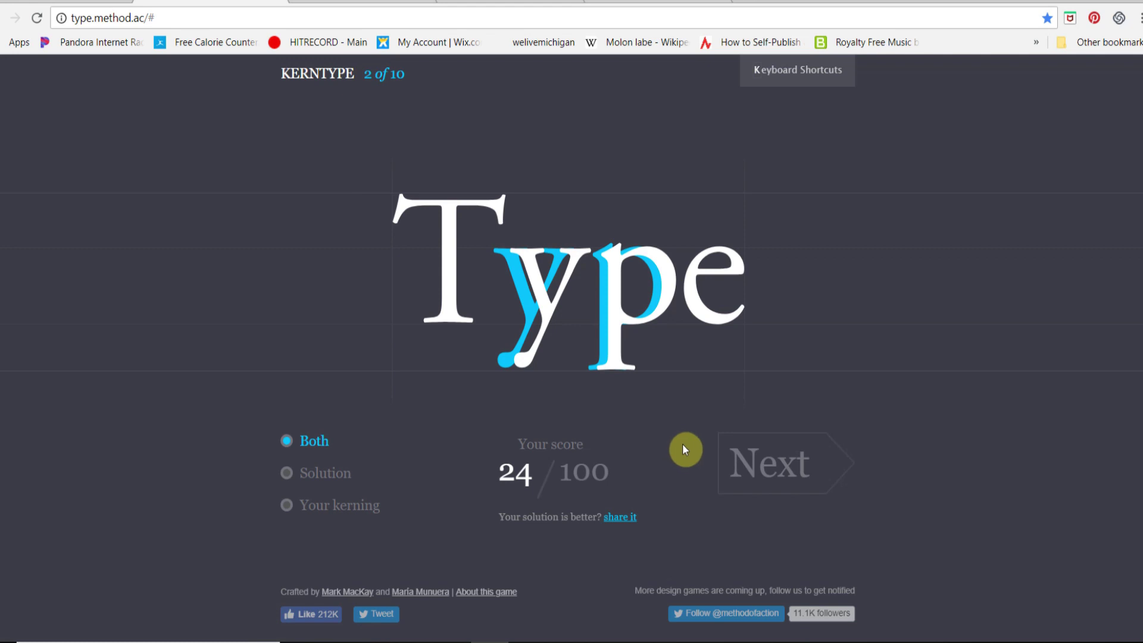
Advance to holly, shift its second l, and compare for a 66/100 score
left_click(735, 489)
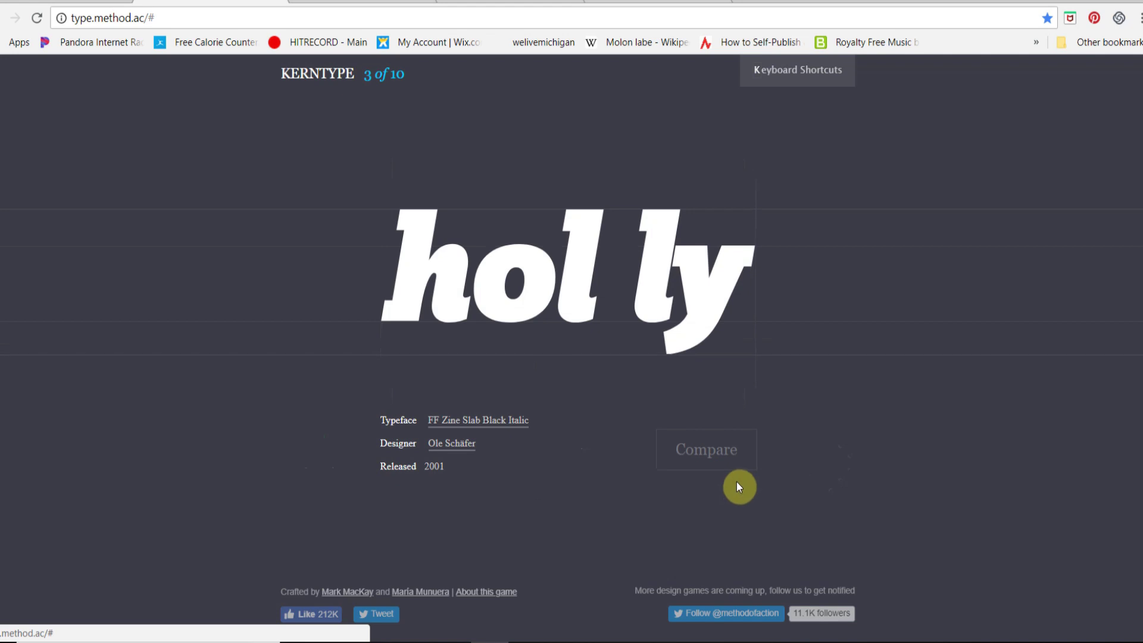
left_click_drag(581, 292, 545, 309)
left_click(689, 451)
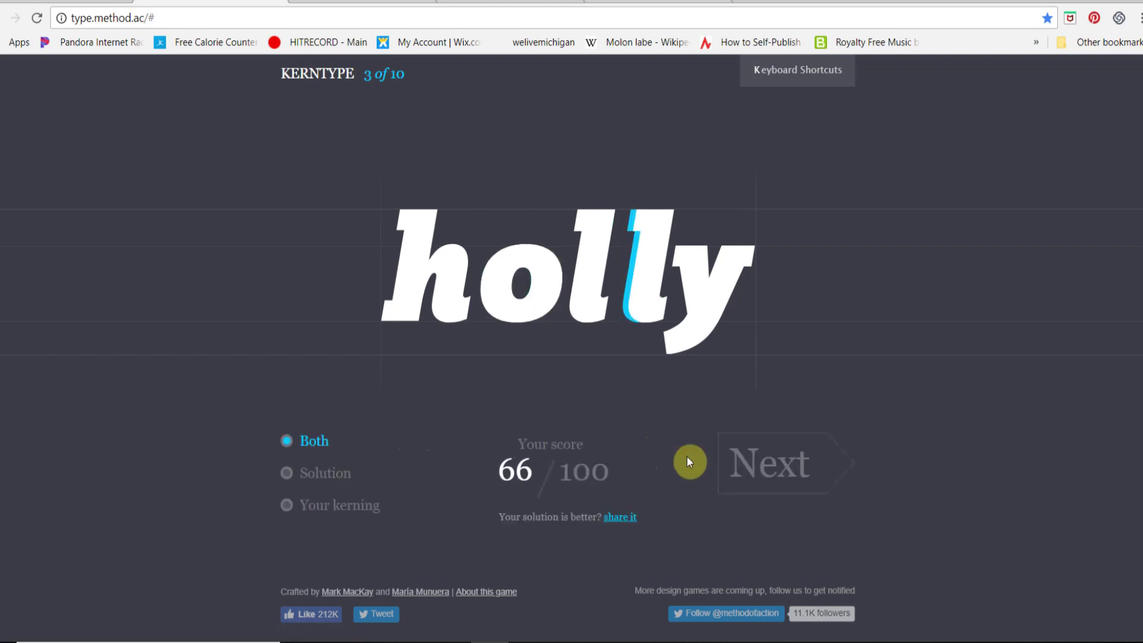